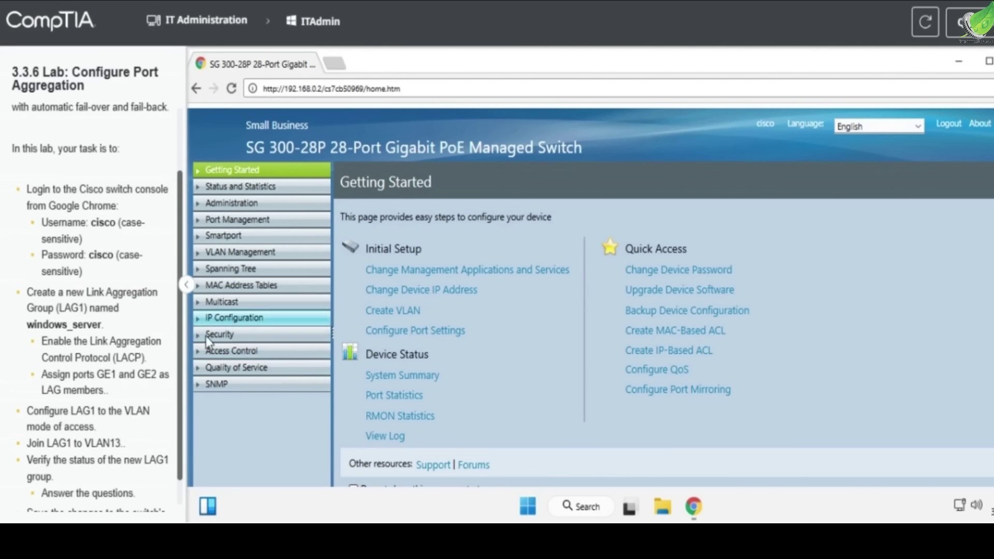
Open the membership settings of LAG 1 from the switch's LAG management table.
{"action": "left_click_drag", "start_coordinate": [46, 297], "coordinate": [134, 295]}
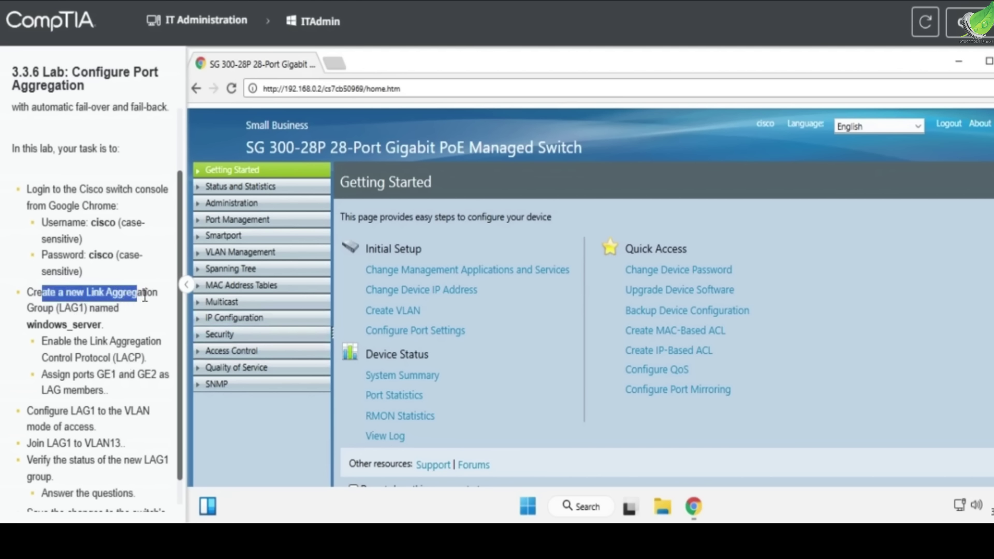
{"action": "left_click_drag", "start_coordinate": [56, 293], "coordinate": [150, 294]}
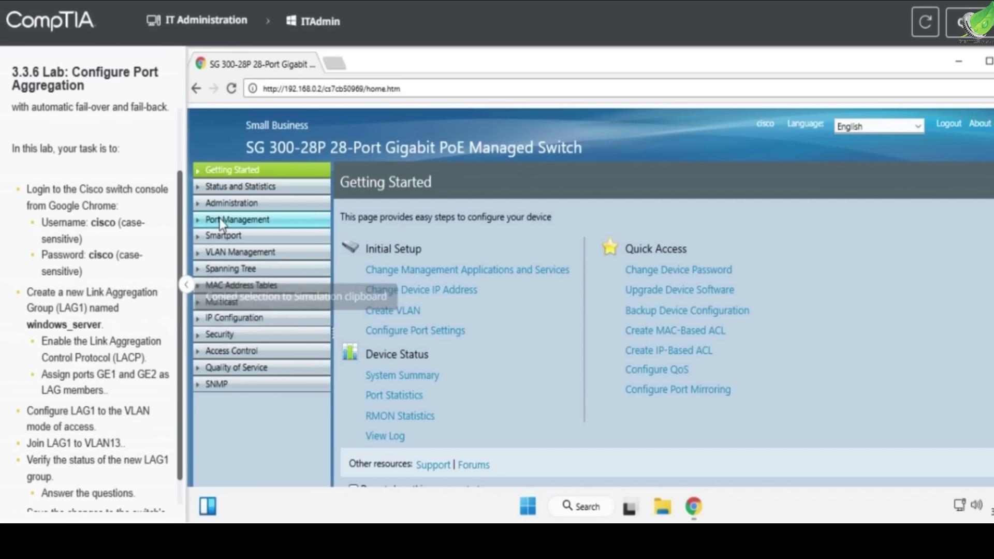
{"action": "left_click", "coordinate": [234, 222]}
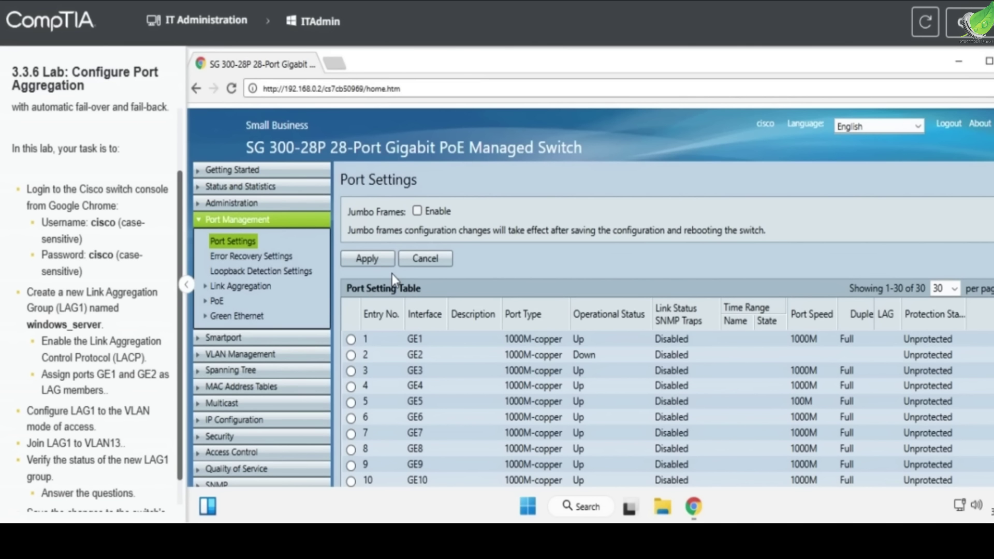
{"action": "left_click", "coordinate": [253, 291]}
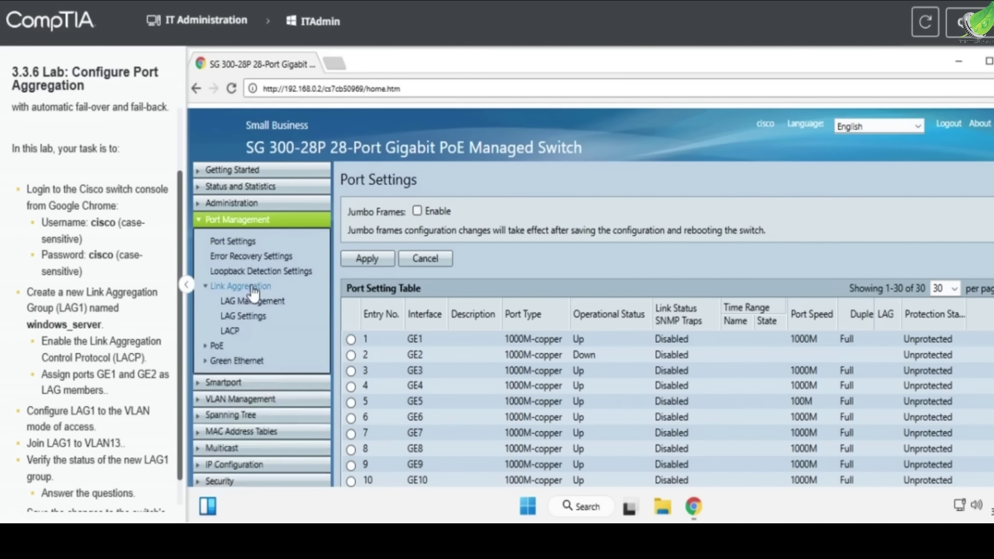
{"action": "left_click", "coordinate": [253, 301]}
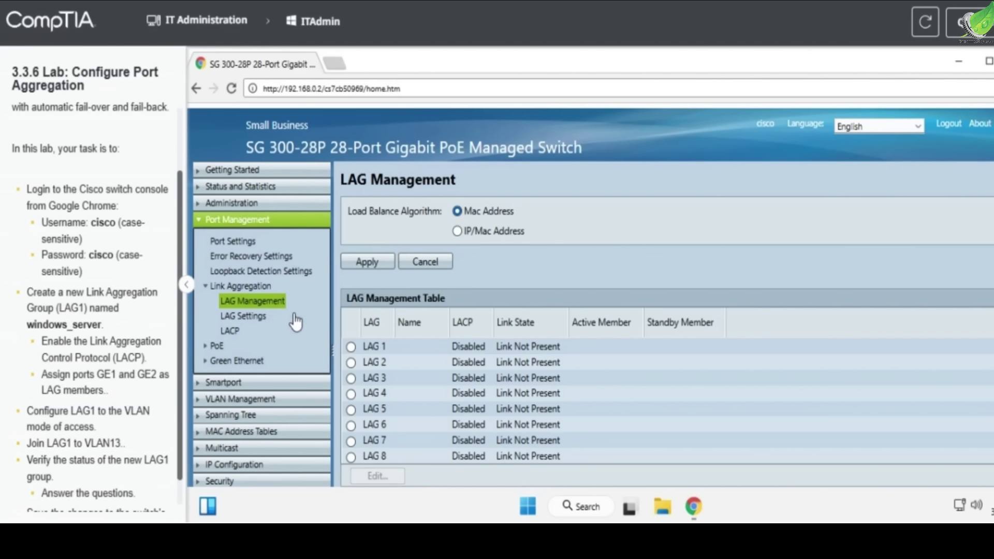
{"action": "left_click", "coordinate": [351, 347]}
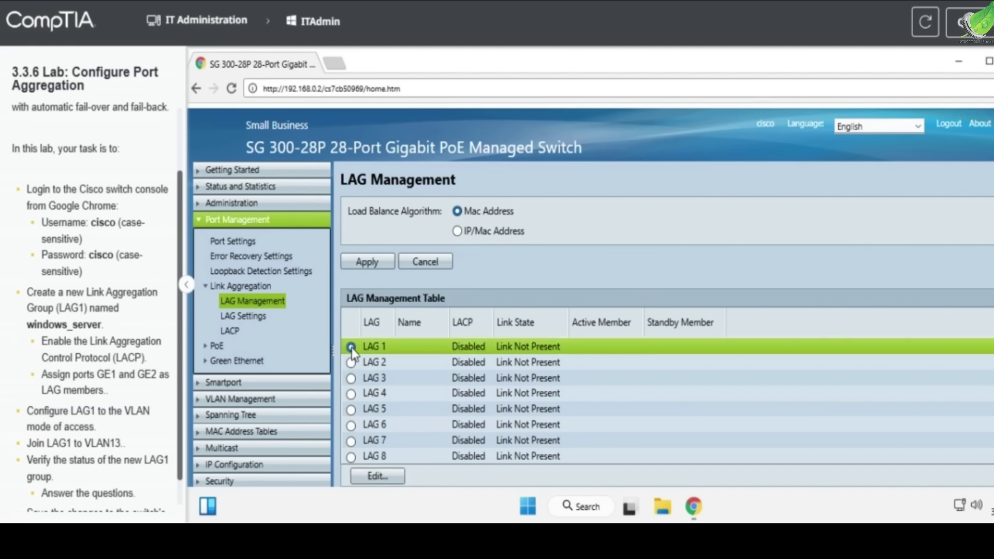
{"action": "left_click", "coordinate": [374, 479]}
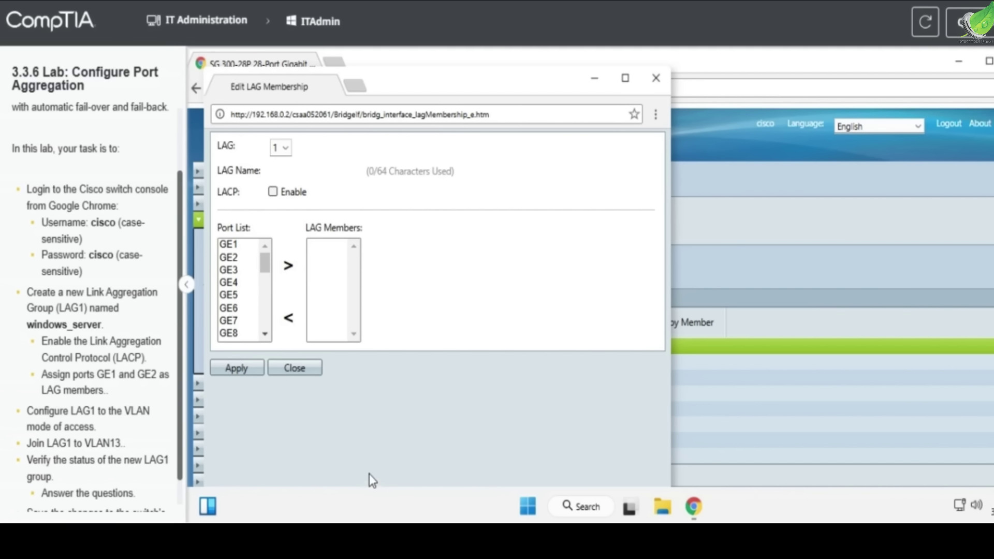
Name LAG 1 windows_server and enable LACP for it.
{"action": "left_click", "coordinate": [325, 171]}
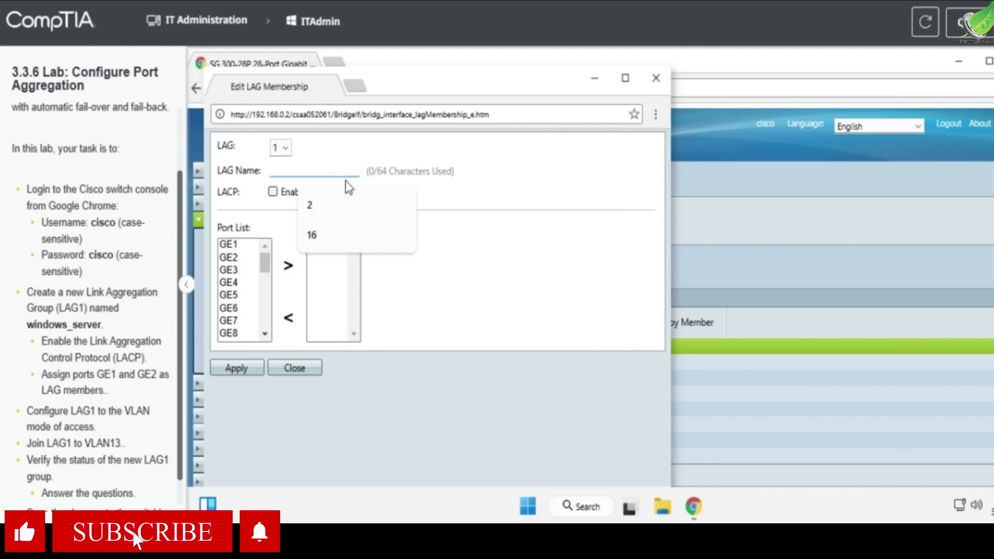
{"action": "type", "text": "windows_server"}
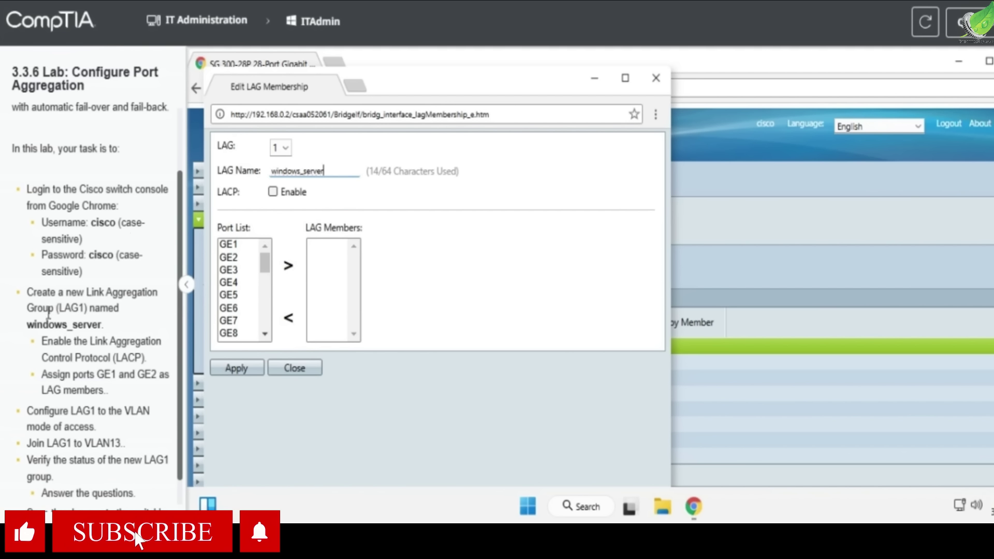
{"action": "left_click_drag", "start_coordinate": [27, 325], "coordinate": [104, 358]}
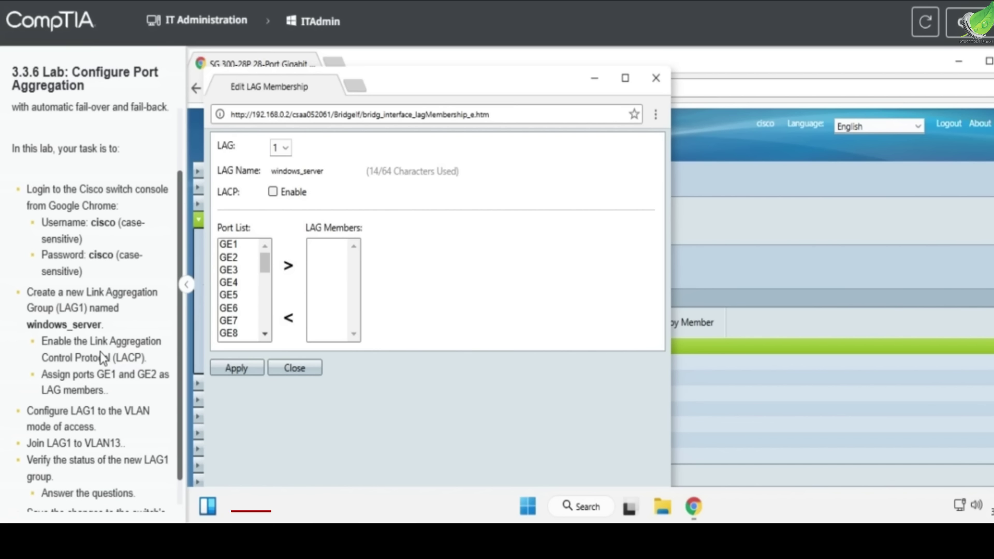
{"action": "left_click", "coordinate": [273, 191]}
{"action": "left_click_drag", "start_coordinate": [43, 342], "coordinate": [147, 355]}
{"action": "scroll", "coordinate": [142, 357], "scroll_direction": "down", "scroll_amount": 1}
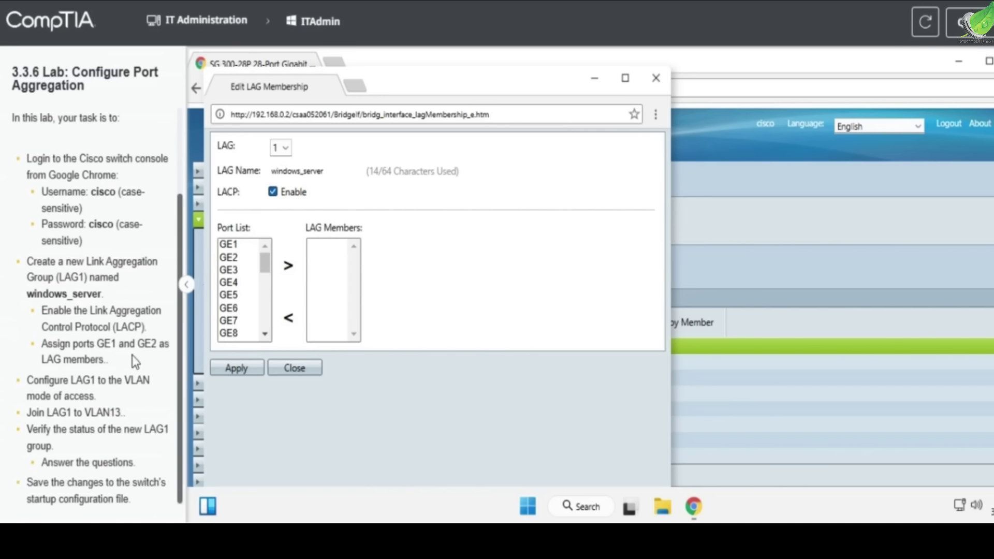
Assign ports GE1 and GE2 as members of LAG 1, apply the changes and close the membership window.
{"action": "left_click_drag", "start_coordinate": [93, 346], "coordinate": [132, 365]}
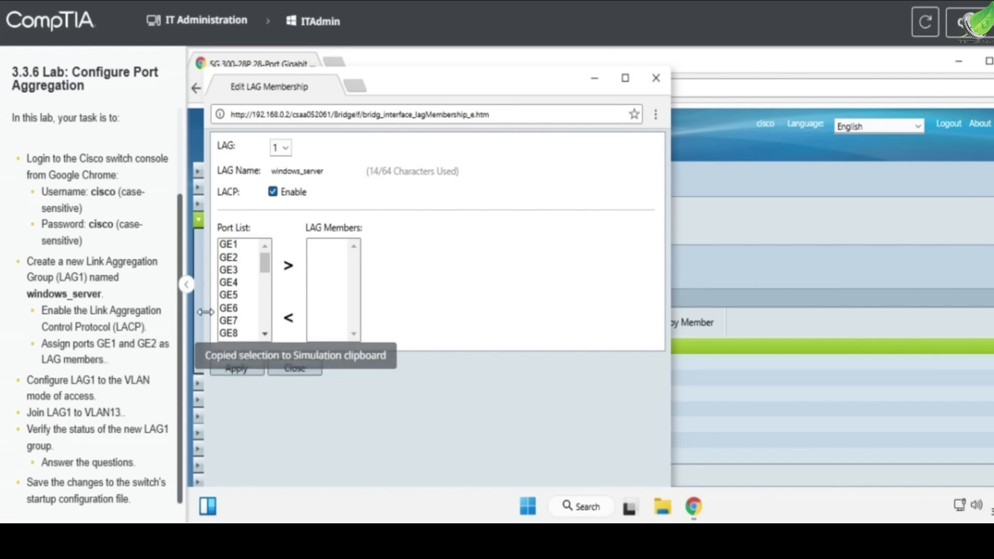
{"action": "left_click", "coordinate": [230, 244]}
{"action": "left_click", "coordinate": [287, 267]}
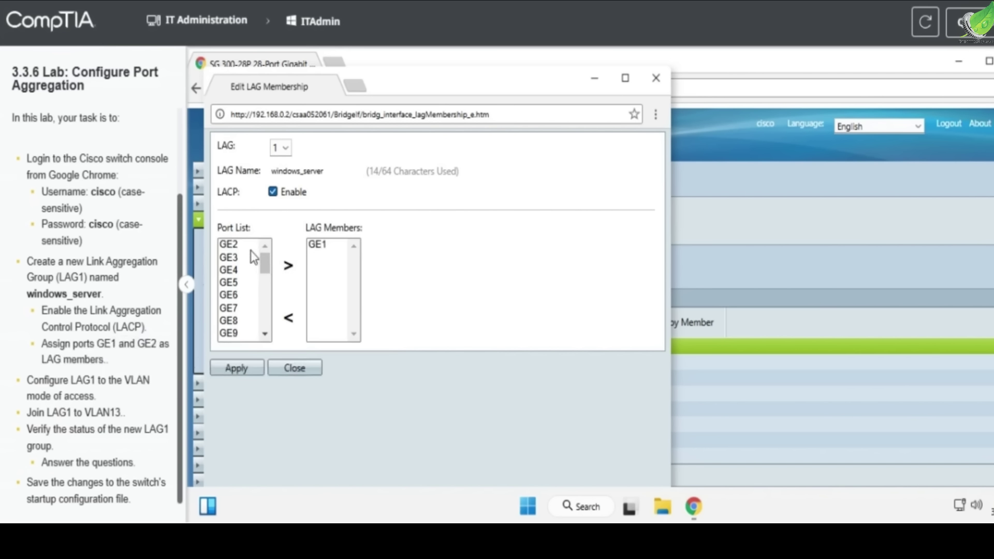
{"action": "left_click", "coordinate": [247, 246]}
{"action": "left_click", "coordinate": [284, 268]}
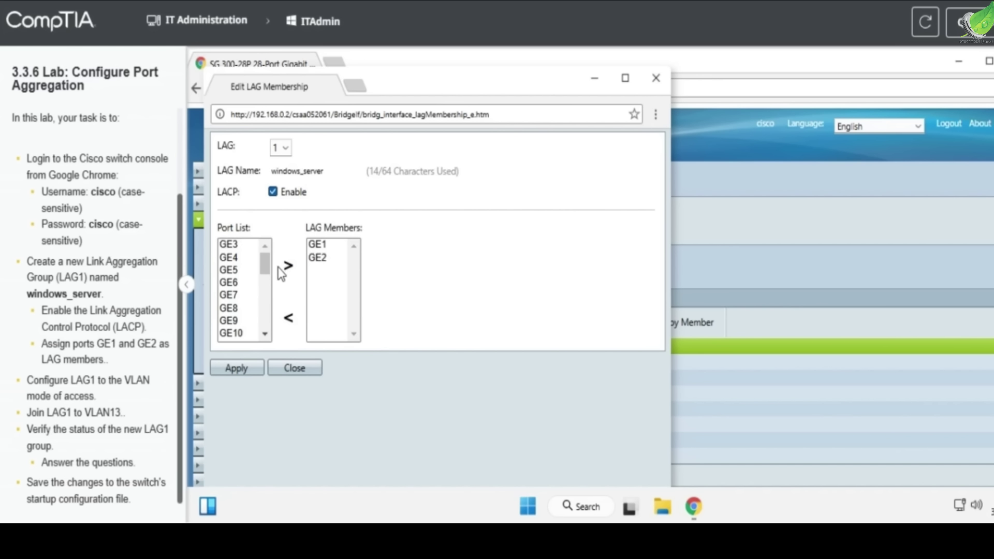
{"action": "left_click", "coordinate": [230, 366]}
{"action": "left_click", "coordinate": [275, 402]}
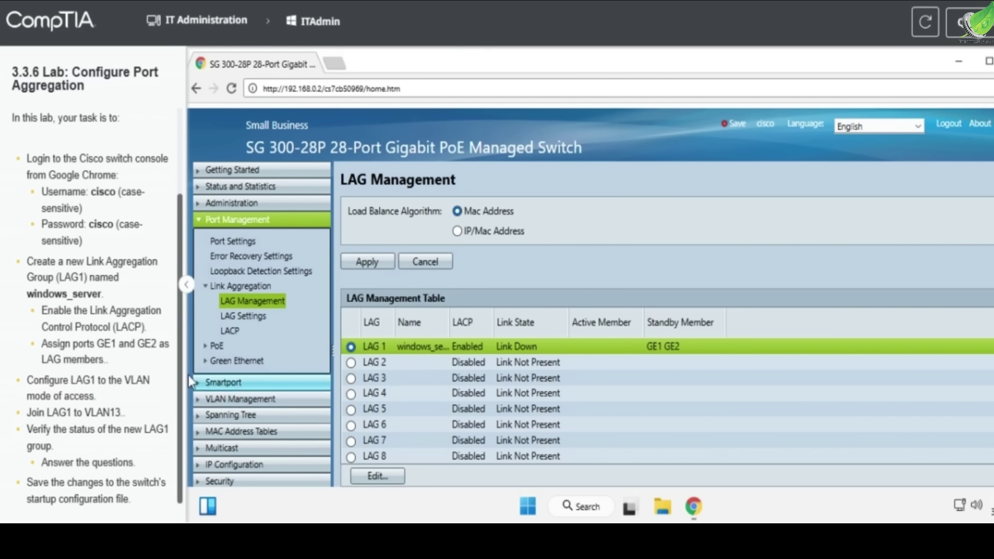
Filter the VLAN interface settings table to show LAG interfaces and select LAG1.
{"action": "scroll", "coordinate": [450, 386], "scroll_direction": "down", "scroll_amount": 2}
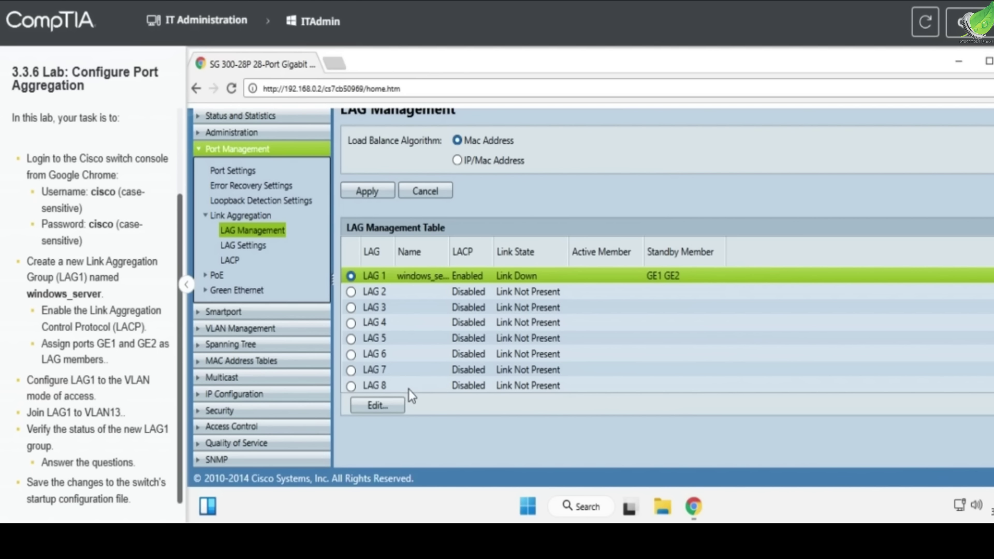
{"action": "left_click", "coordinate": [276, 343]}
{"action": "left_click", "coordinate": [281, 331]}
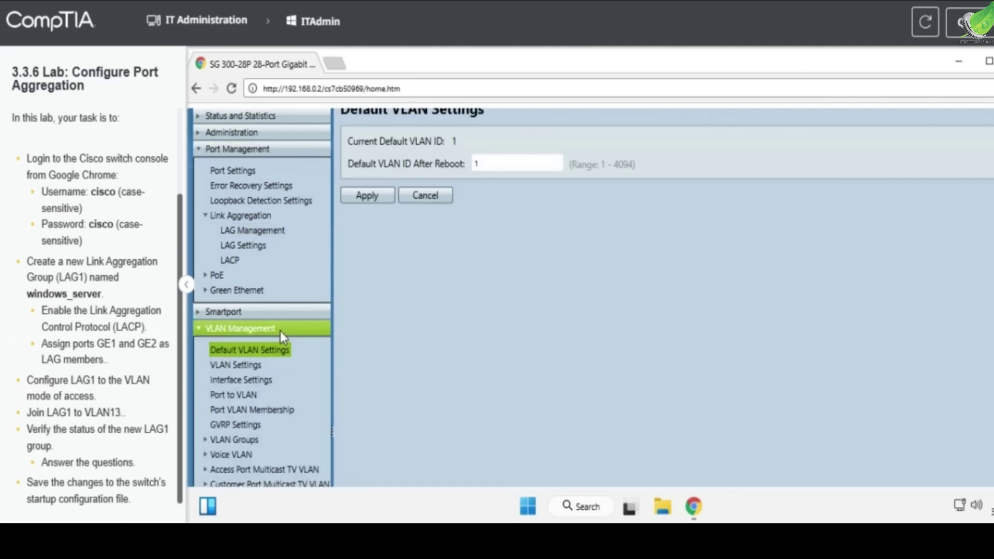
{"action": "left_click", "coordinate": [261, 381]}
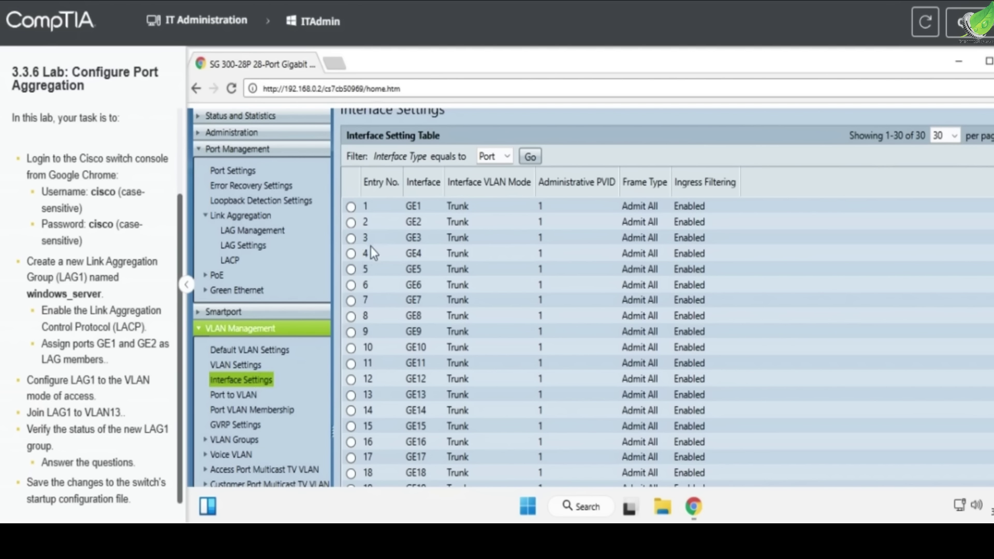
{"action": "scroll", "coordinate": [371, 246], "scroll_direction": "up", "scroll_amount": 2}
{"action": "left_click", "coordinate": [505, 227]}
{"action": "left_click", "coordinate": [496, 253]}
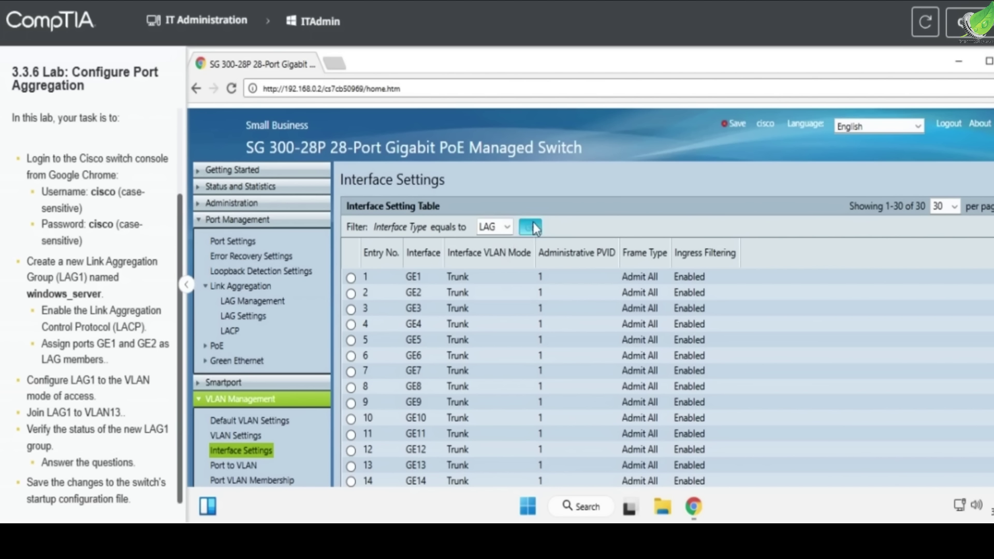
{"action": "left_click", "coordinate": [534, 228]}
{"action": "scroll", "coordinate": [496, 290], "scroll_direction": "down", "scroll_amount": 2}
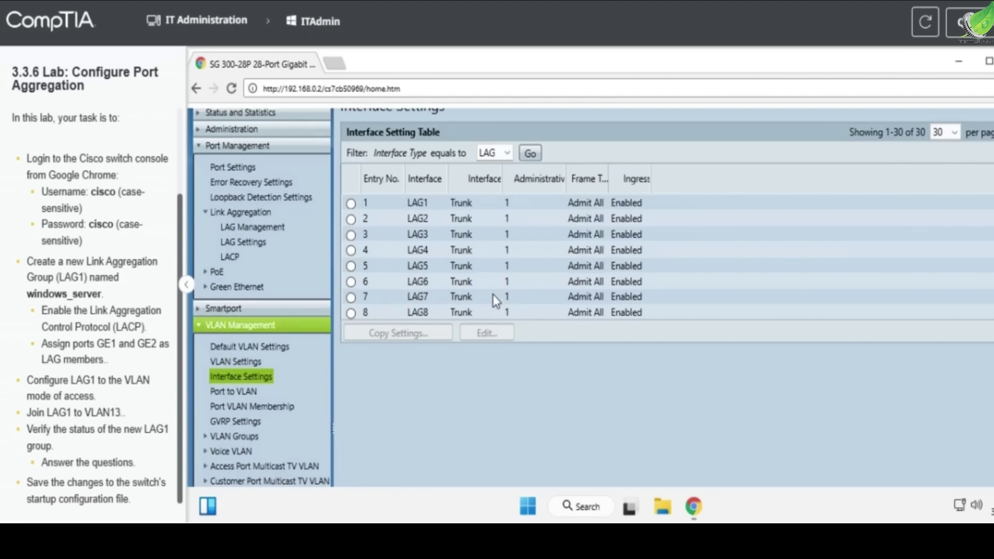
{"action": "left_click", "coordinate": [439, 203]}
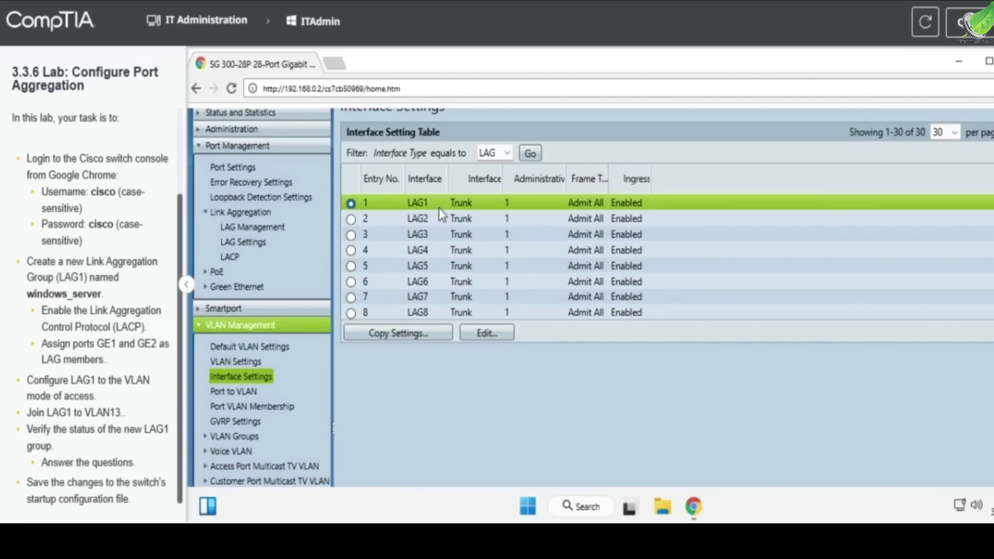
{"action": "left_click", "coordinate": [475, 331]}
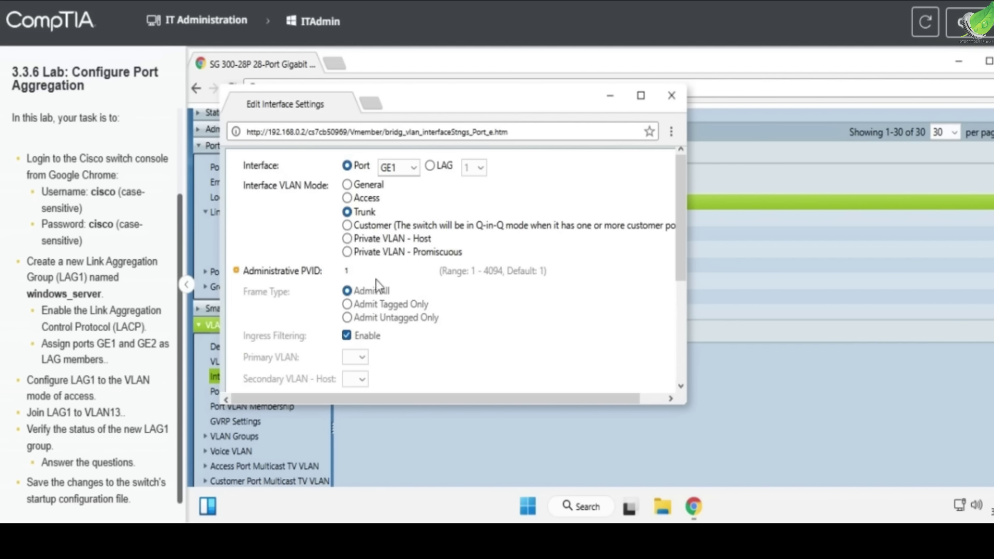
{"action": "scroll", "coordinate": [380, 286], "scroll_direction": "down", "scroll_amount": 5}
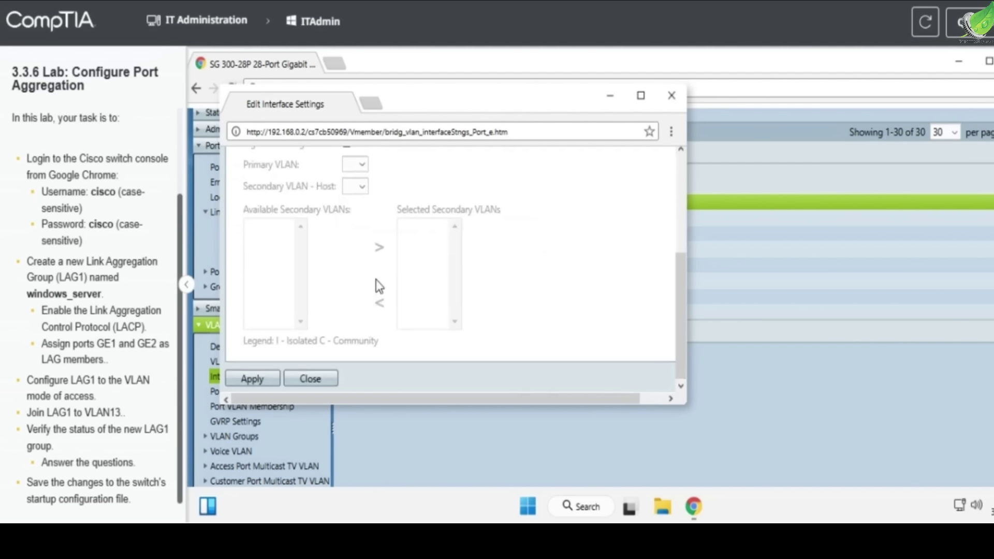
{"action": "scroll", "coordinate": [480, 253], "scroll_direction": "up", "scroll_amount": 5}
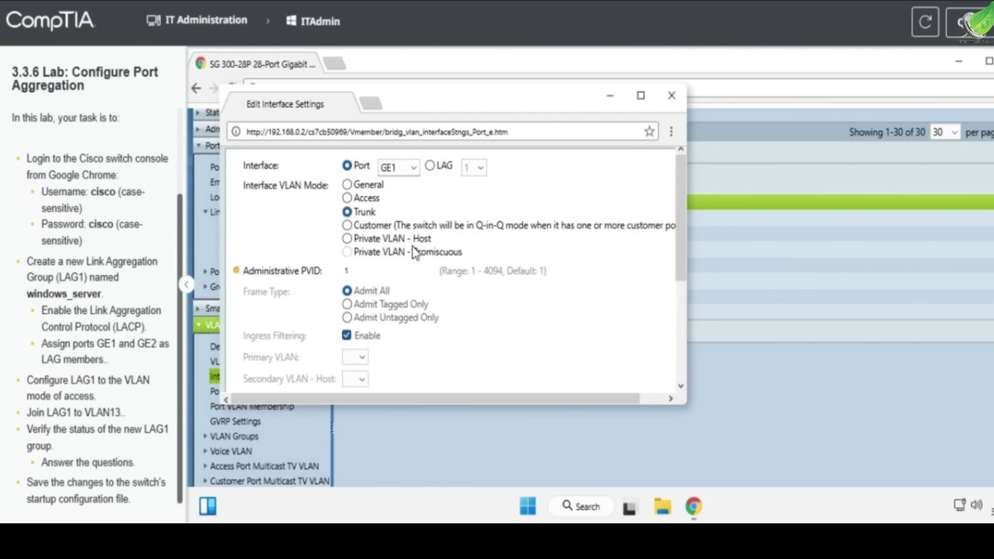
{"action": "left_click", "coordinate": [677, 100]}
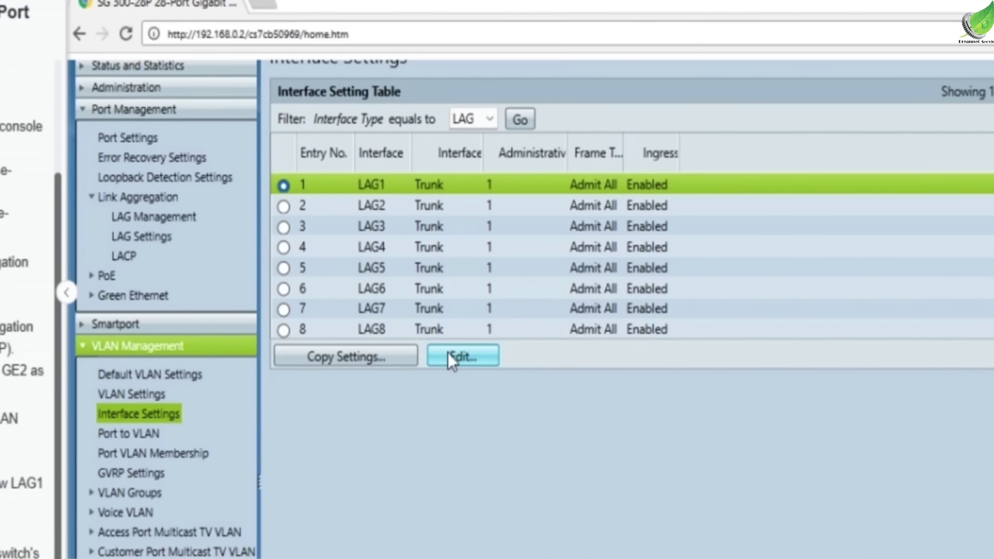
{"action": "left_click", "coordinate": [443, 357]}
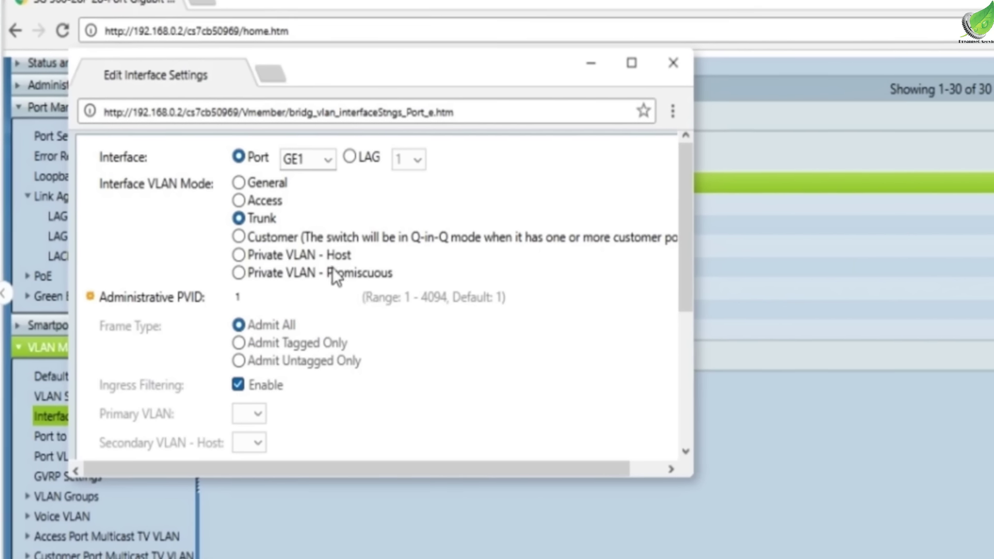
{"action": "left_click", "coordinate": [310, 256]}
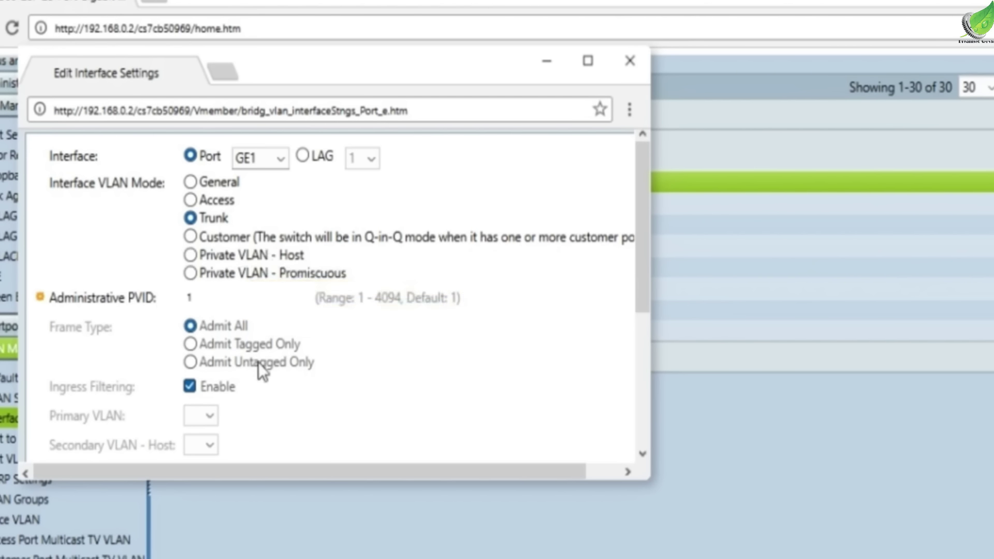
{"action": "left_click", "coordinate": [303, 156]}
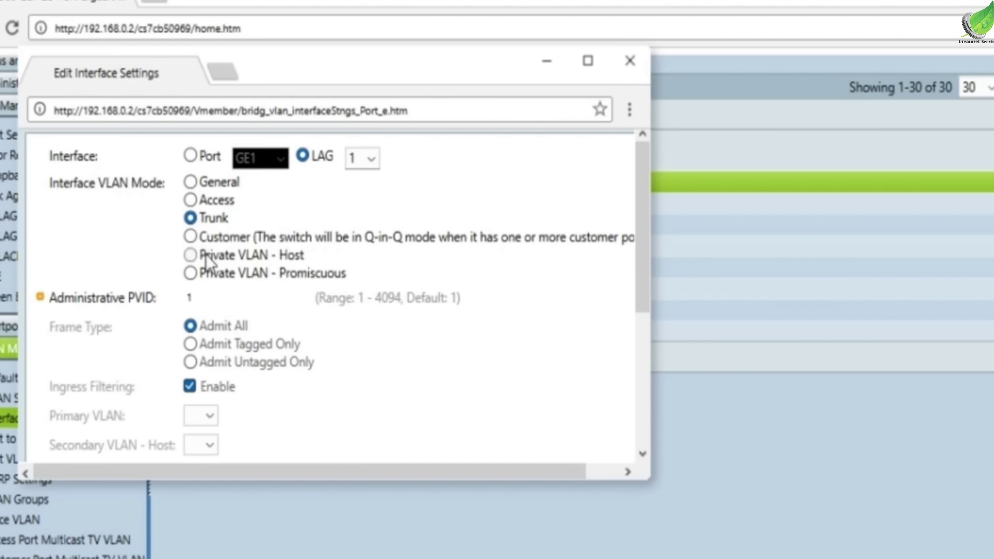
{"action": "left_click", "coordinate": [201, 273]}
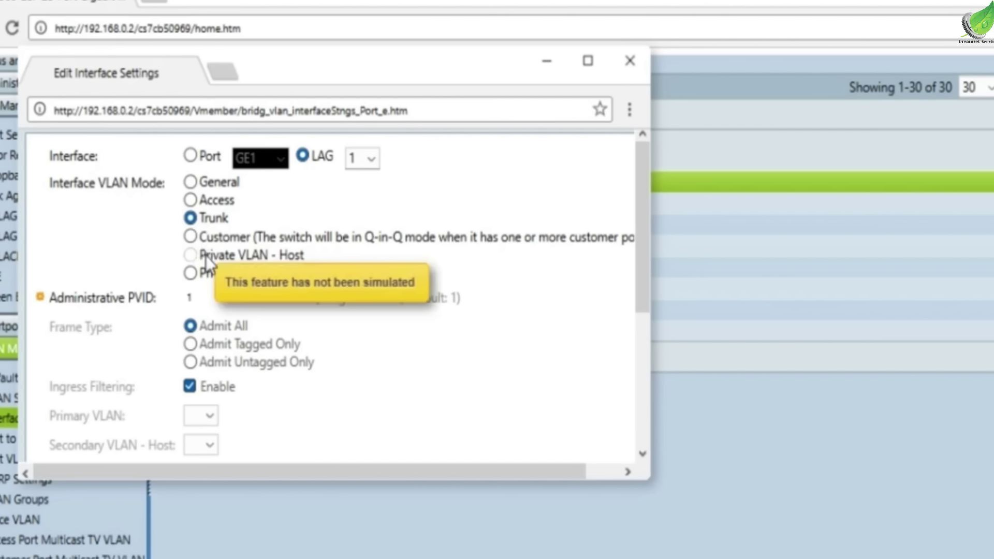
{"action": "left_click", "coordinate": [190, 156]}
{"action": "scroll", "coordinate": [259, 302], "scroll_direction": "down", "scroll_amount": 5}
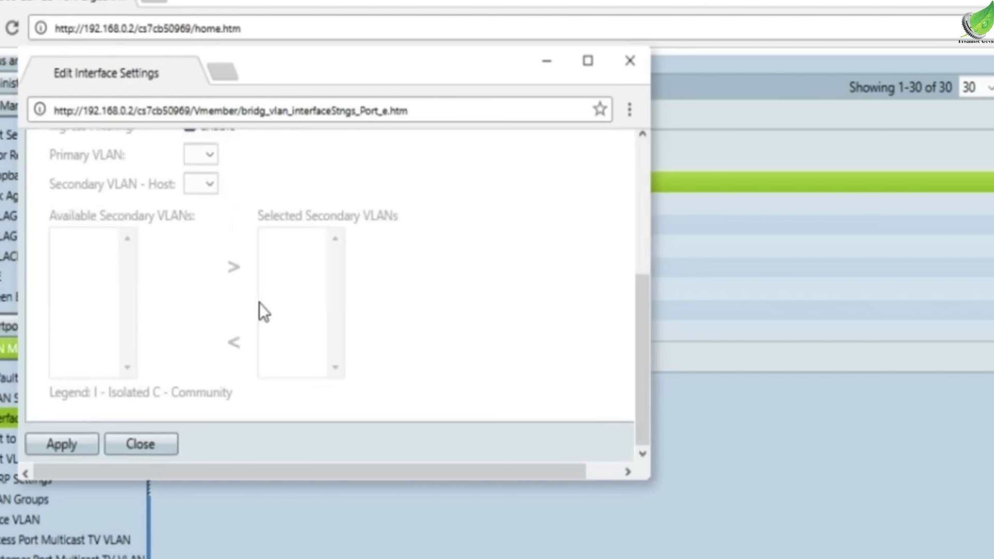
{"action": "left_click", "coordinate": [162, 442]}
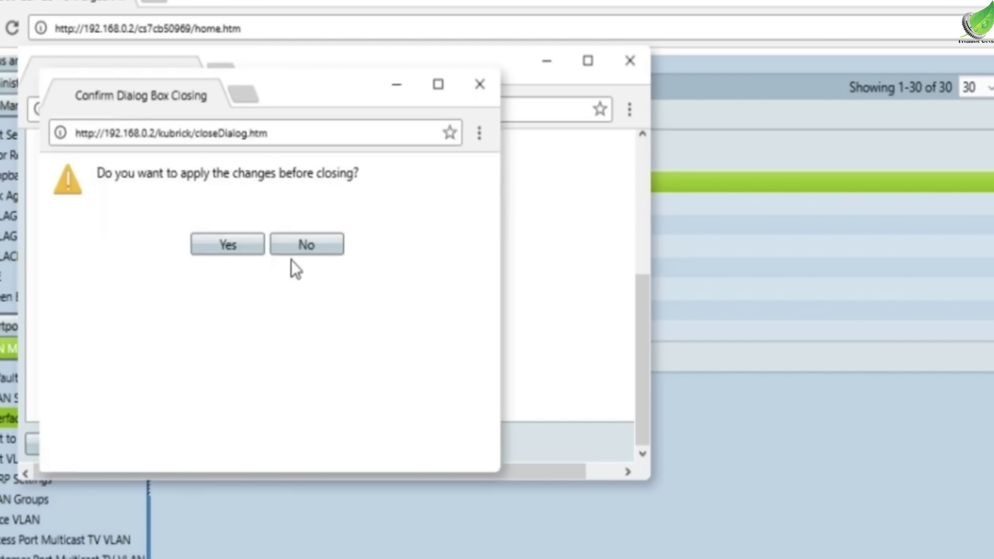
{"action": "left_click", "coordinate": [305, 246]}
{"action": "left_click", "coordinate": [630, 60]}
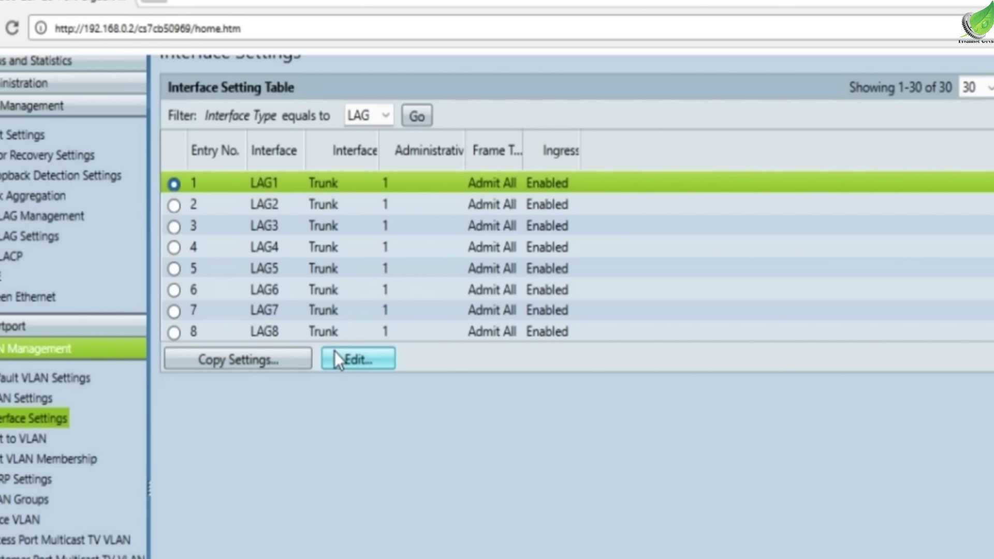
Filter the interface settings table by Port and return the filter to LAG.
{"action": "left_click", "coordinate": [382, 116]}
{"action": "left_click", "coordinate": [375, 147]}
{"action": "left_click", "coordinate": [377, 125]}
{"action": "left_click", "coordinate": [378, 132]}
{"action": "left_click", "coordinate": [418, 116]}
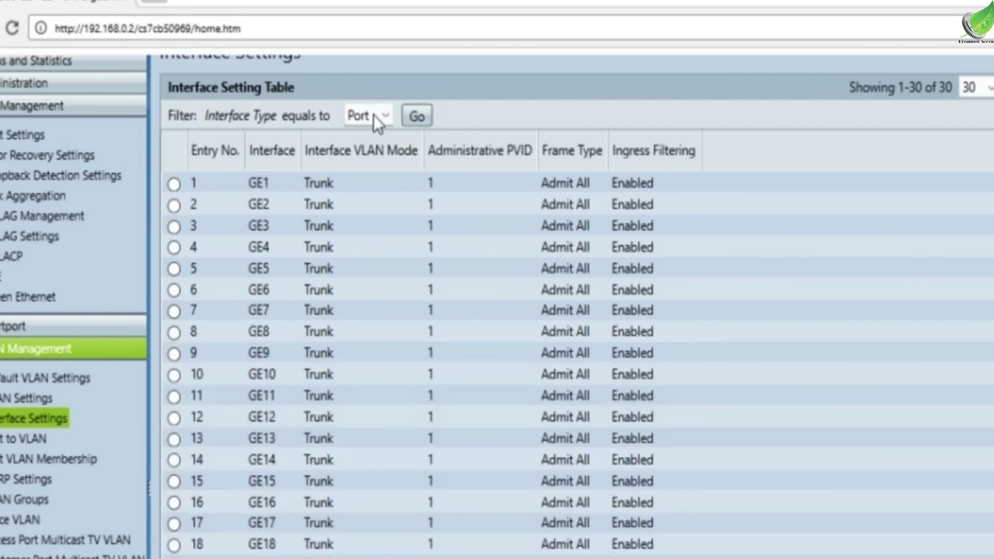
{"action": "left_click", "coordinate": [372, 116]}
{"action": "left_click", "coordinate": [368, 149]}
{"action": "left_click", "coordinate": [423, 117]}
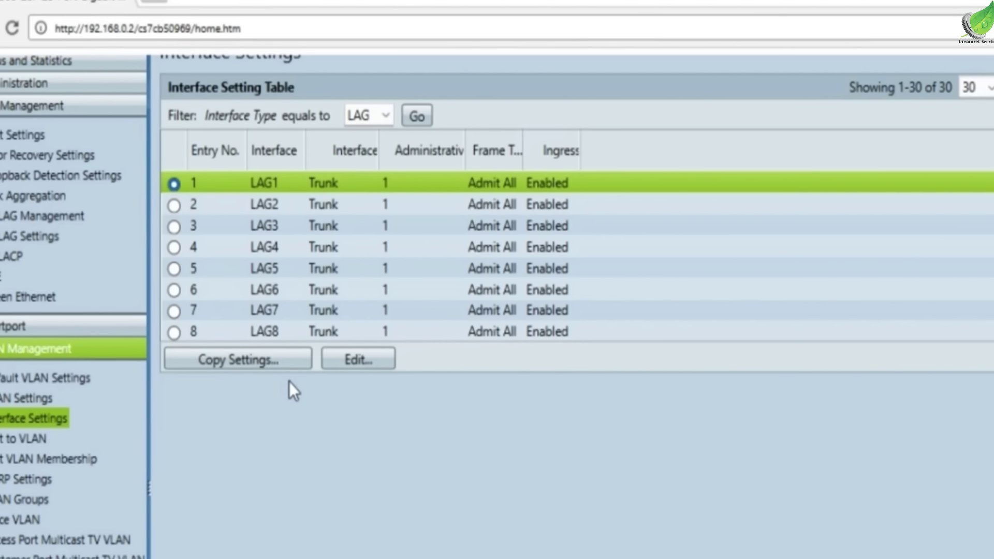
Set the interface VLAN mode of port GE1 to Access, apply it and close the interface settings window.
{"action": "left_click", "coordinate": [329, 358]}
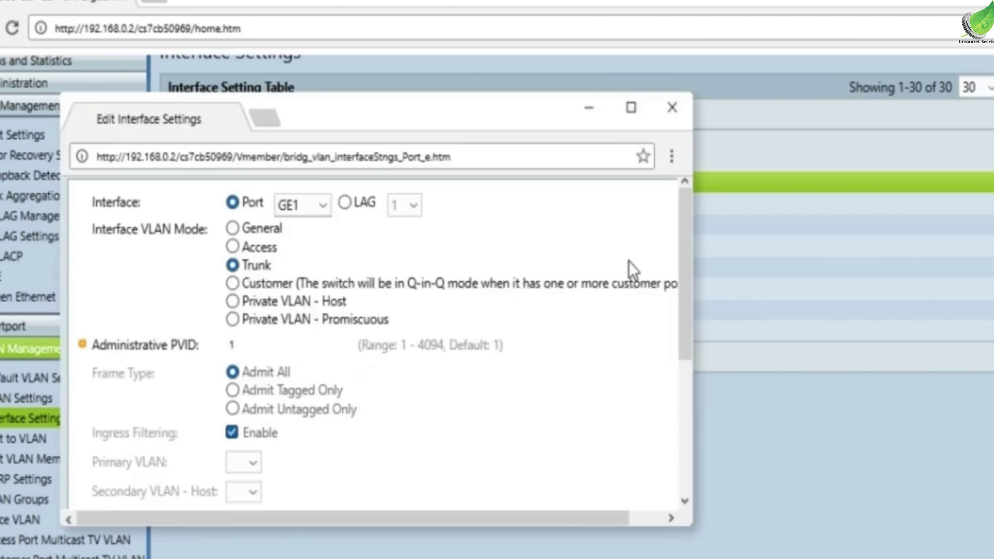
{"action": "left_click", "coordinate": [631, 107]}
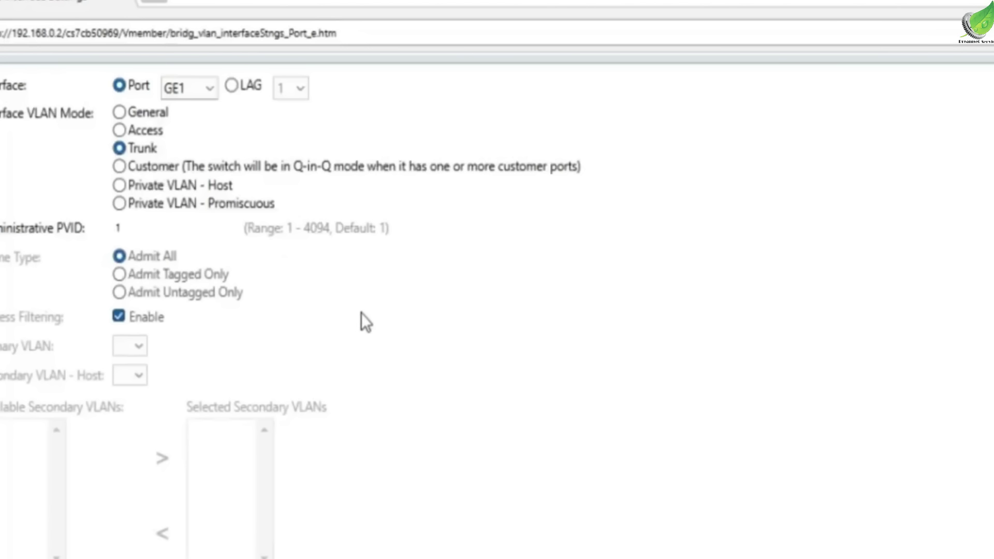
{"action": "left_click", "coordinate": [165, 134]}
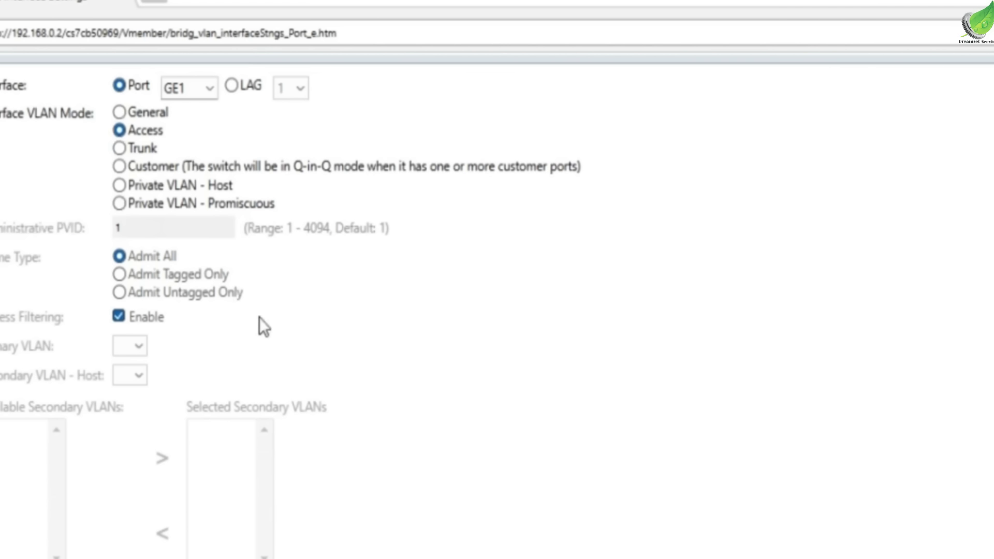
{"action": "scroll", "coordinate": [259, 318], "scroll_direction": "down", "scroll_amount": 2}
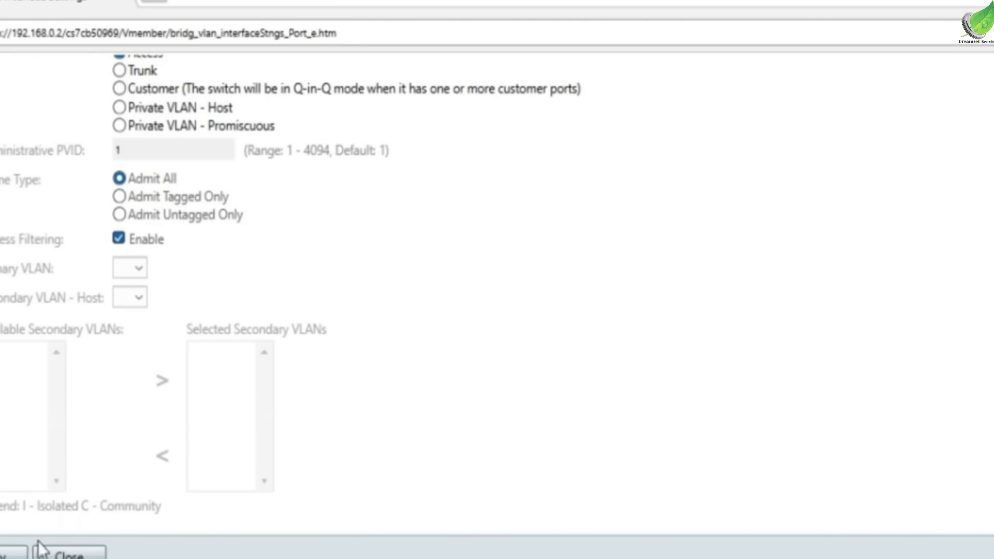
{"action": "scroll", "coordinate": [16, 557], "scroll_direction": "up", "scroll_amount": 1}
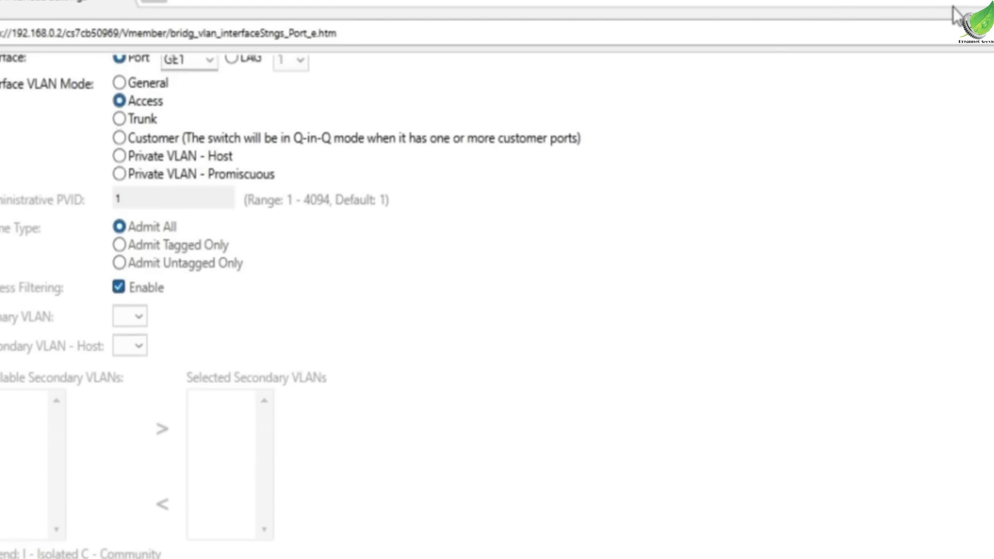
{"action": "scroll", "coordinate": [247, 254], "scroll_direction": "down", "scroll_amount": 5}
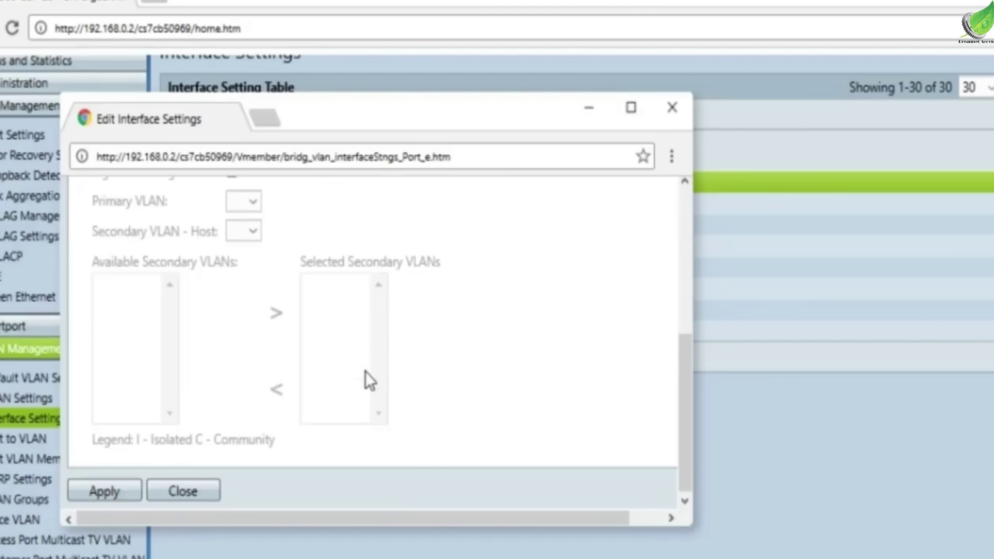
{"action": "left_click", "coordinate": [155, 491]}
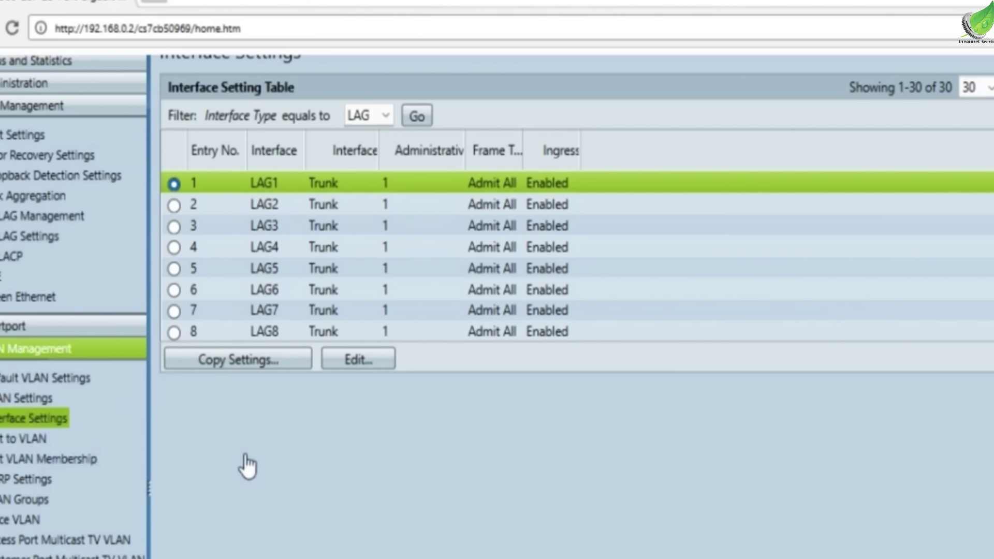
Open the port VLAN membership table and filter it to show LAG interfaces.
{"action": "left_click", "coordinate": [68, 459]}
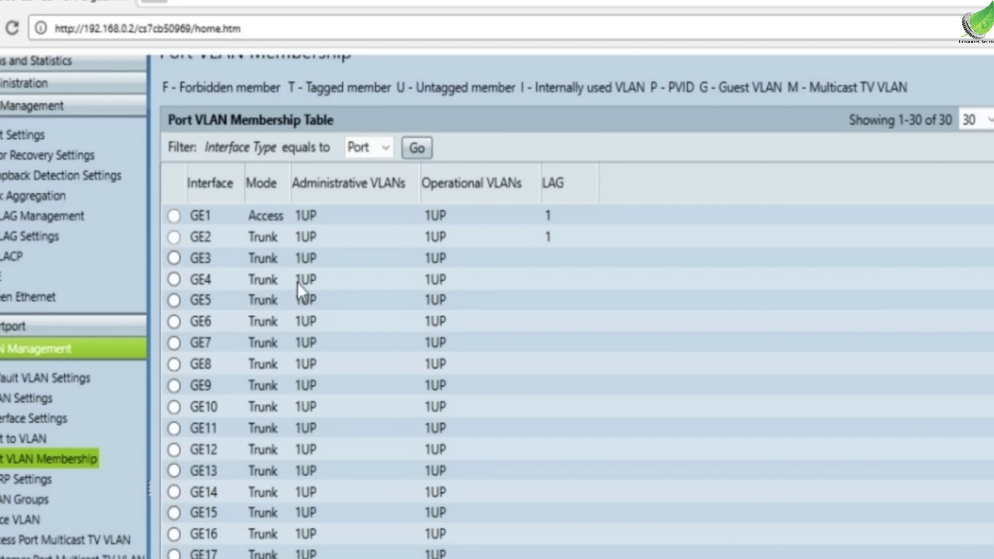
{"action": "left_click", "coordinate": [365, 147]}
{"action": "left_click", "coordinate": [365, 179]}
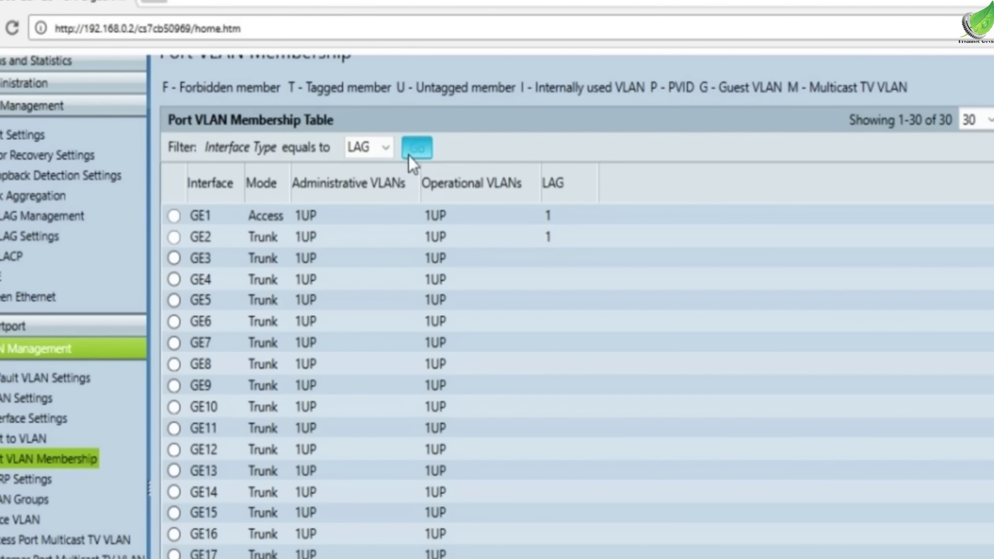
{"action": "left_click", "coordinate": [411, 150]}
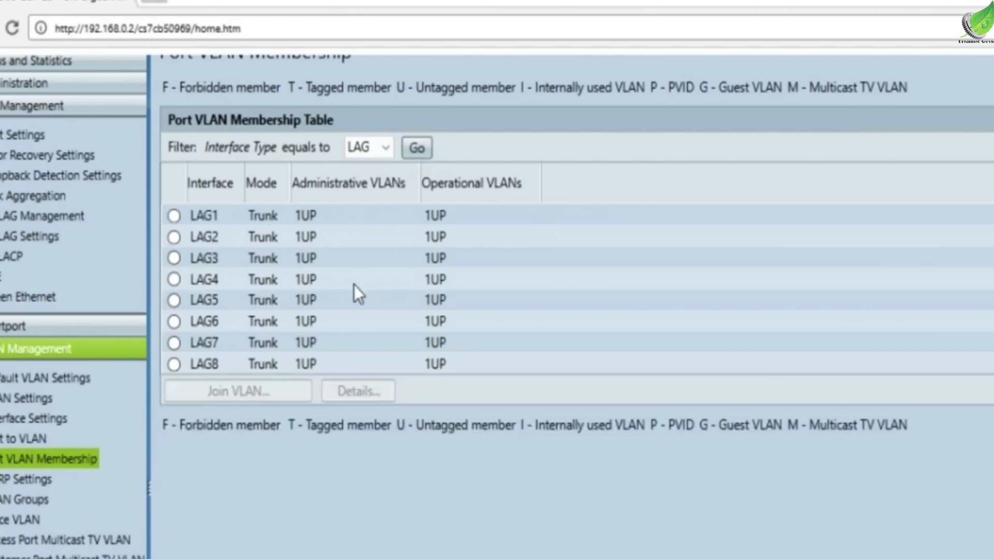
Join LAG1 to VLAN 13 as untagged in place of VLAN 1, apply the change and close the window.
{"action": "left_click", "coordinate": [279, 213]}
{"action": "left_click", "coordinate": [246, 387]}
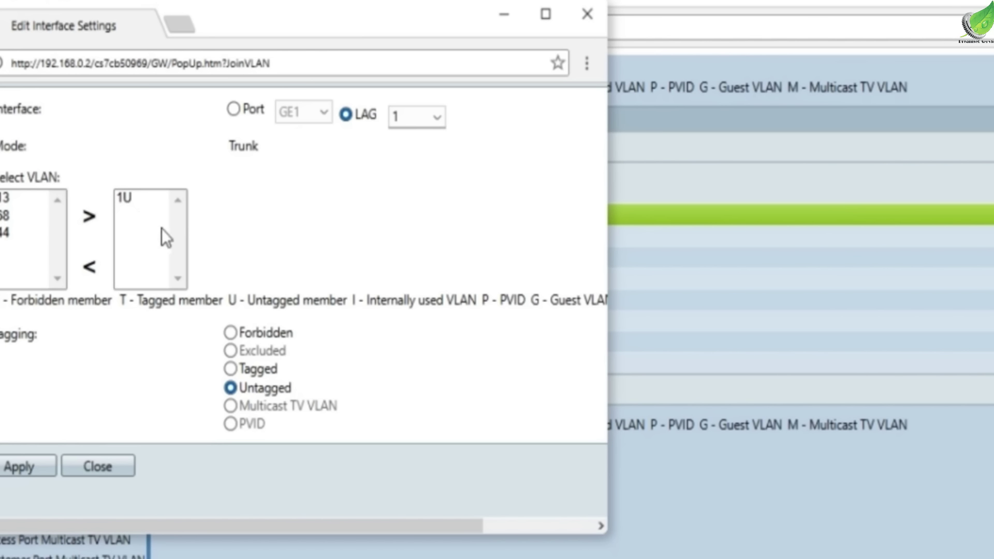
{"action": "left_click", "coordinate": [165, 199]}
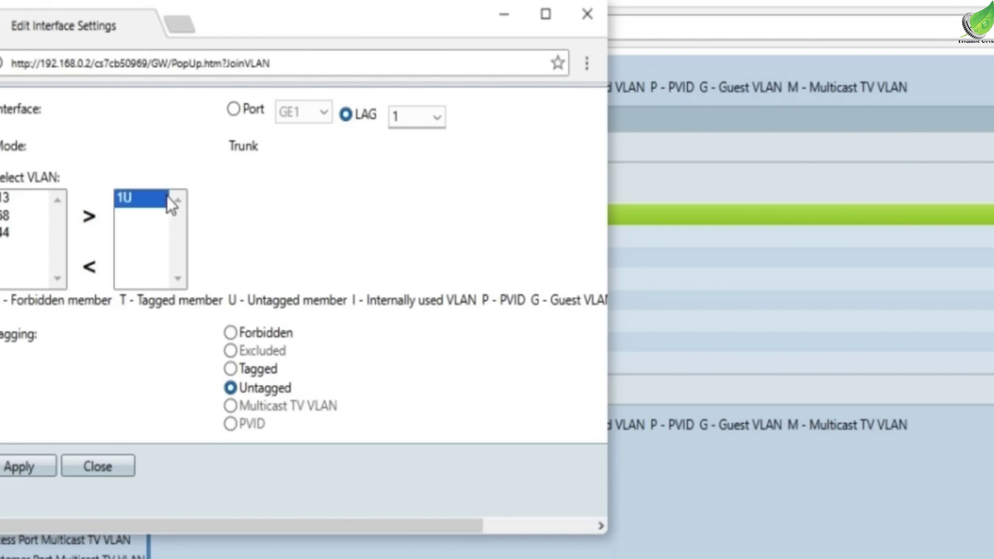
{"action": "left_click", "coordinate": [89, 268]}
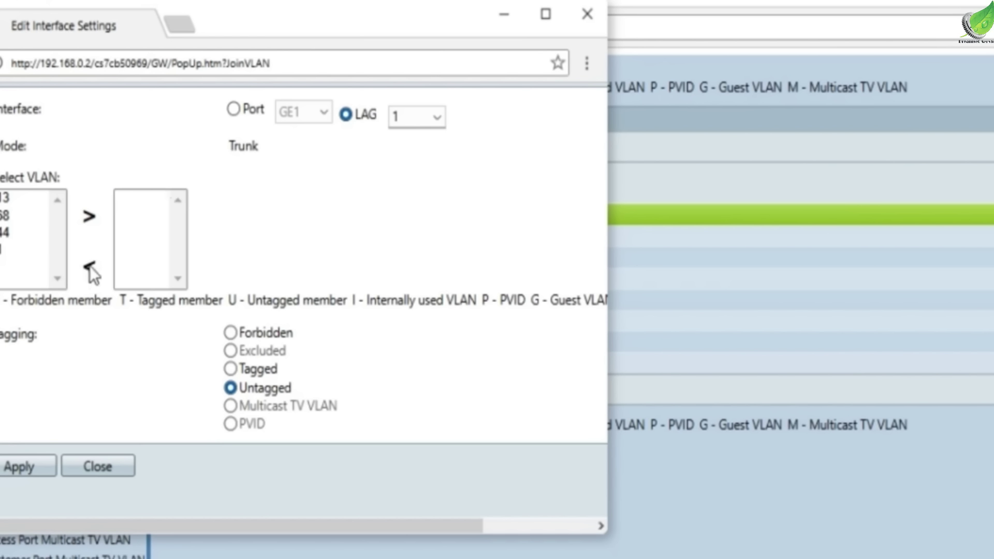
{"action": "left_click", "coordinate": [22, 197]}
{"action": "left_click", "coordinate": [92, 223]}
{"action": "left_click", "coordinate": [27, 460]}
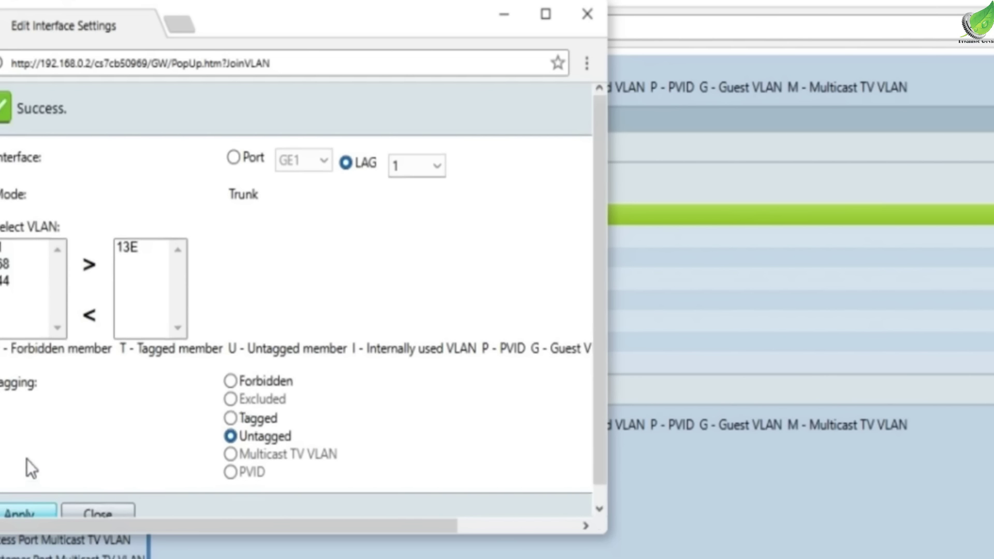
{"action": "scroll", "coordinate": [160, 426], "scroll_direction": "down", "scroll_amount": 1}
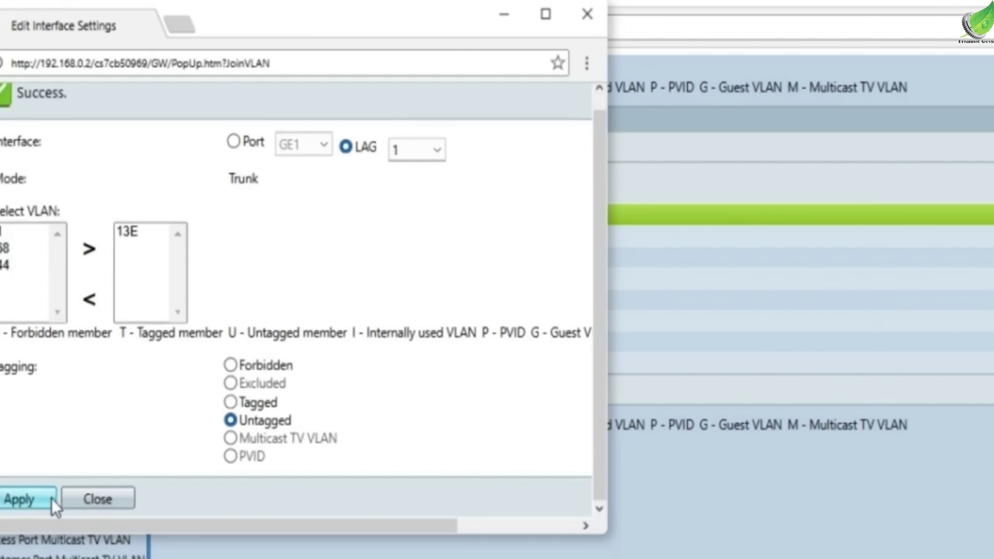
{"action": "left_click", "coordinate": [107, 499]}
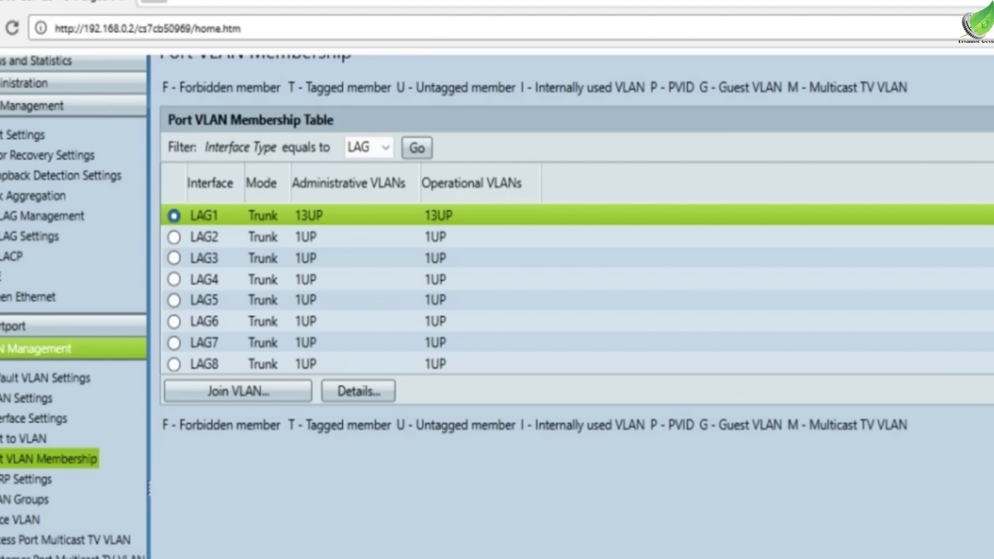
Open the LAG management table to check LAG 1's link state and active members.
{"action": "left_click", "coordinate": [58, 199]}
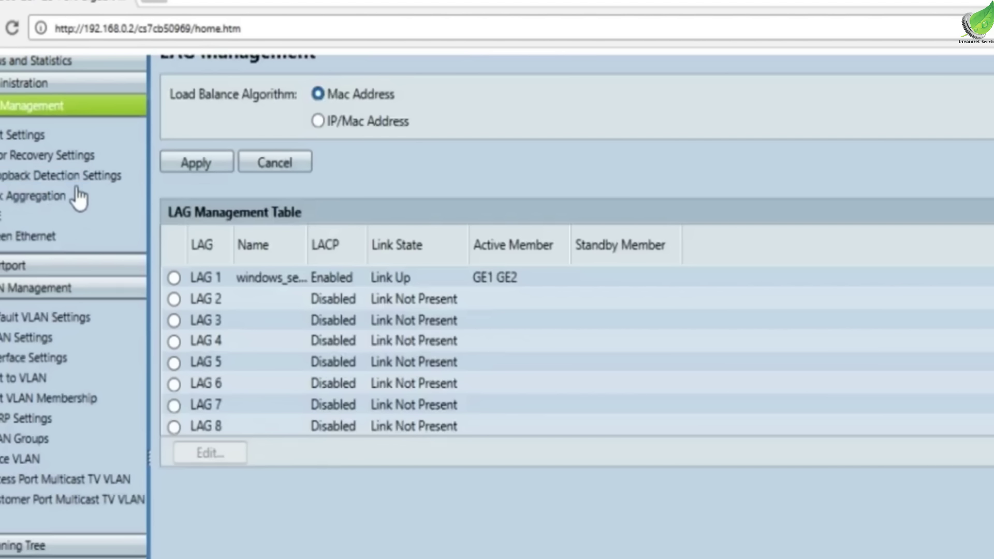
{"action": "left_click", "coordinate": [58, 201]}
{"action": "left_click", "coordinate": [77, 220]}
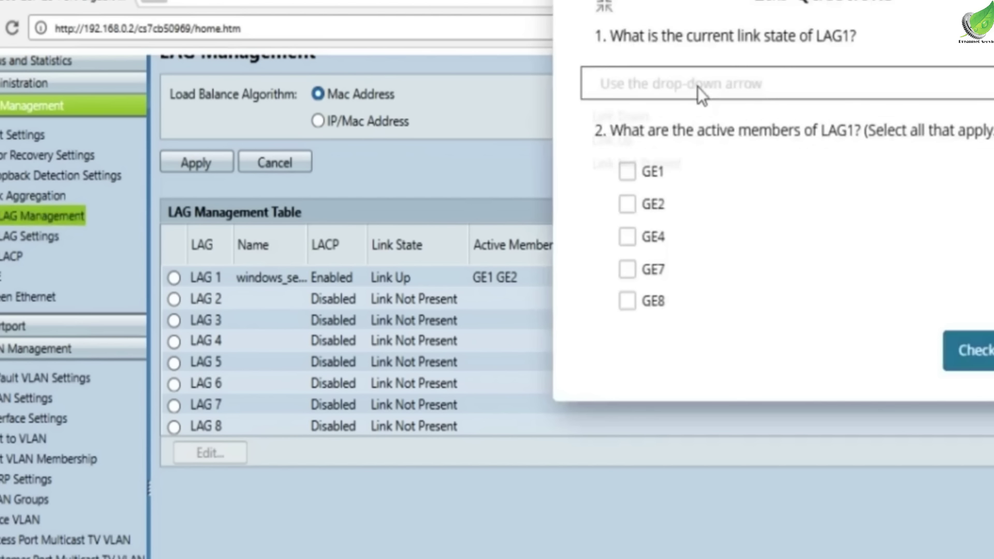
Answer the lab questions with Link Up as LAG1's link state and GE1 and GE2 as its active members.
{"action": "left_click", "coordinate": [698, 86]}
{"action": "left_click", "coordinate": [705, 139]}
{"action": "left_click", "coordinate": [662, 175]}
{"action": "left_click", "coordinate": [656, 203]}
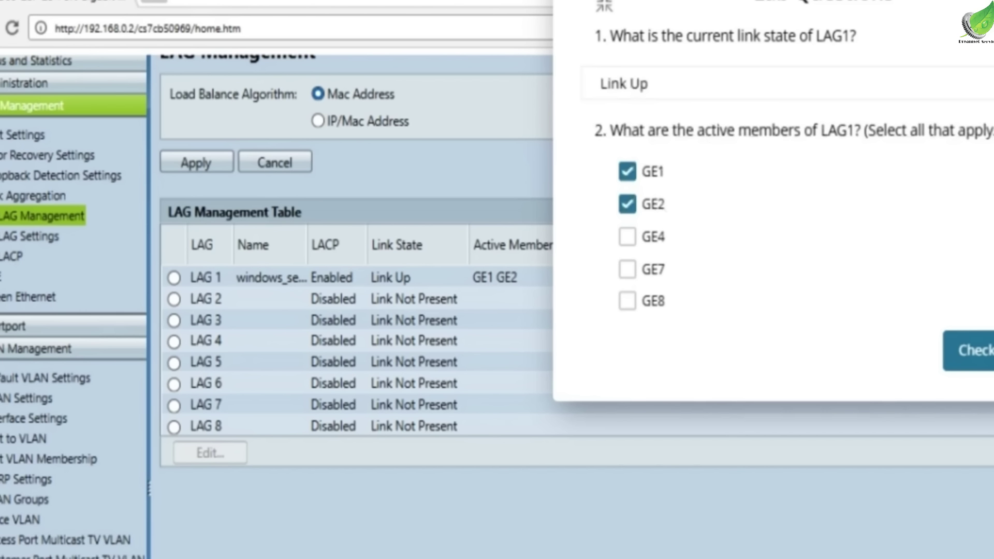
{"action": "left_click", "coordinate": [452, 203]}
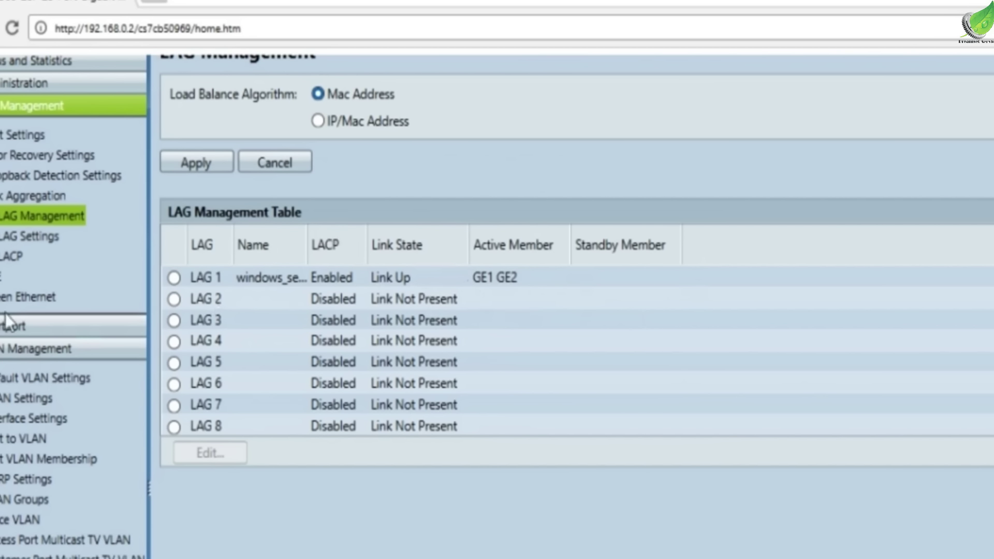
Copy the running configuration to the startup configuration and submit the lab answers for checking.
{"action": "scroll", "coordinate": [555, 215], "scroll_direction": "up", "scroll_amount": 2}
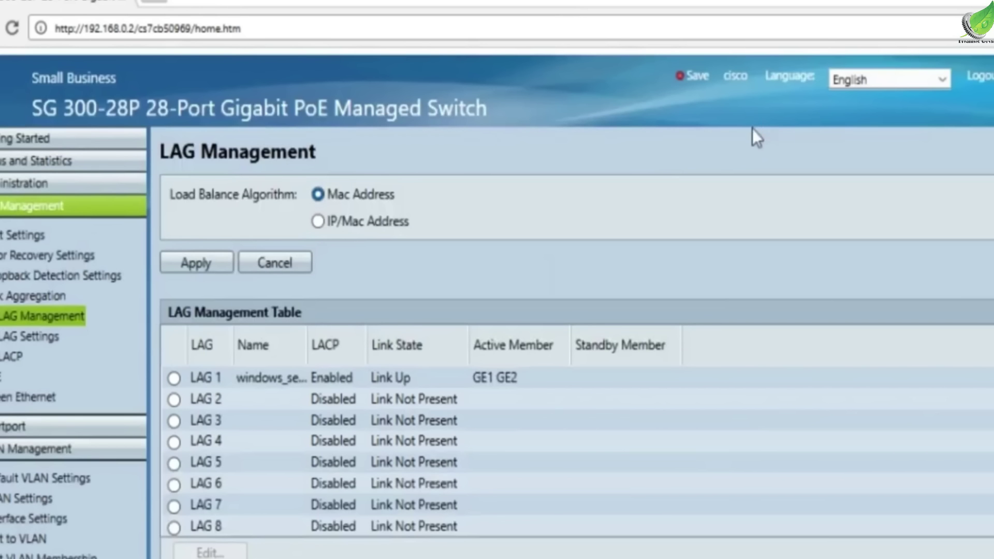
{"action": "left_click", "coordinate": [683, 78]}
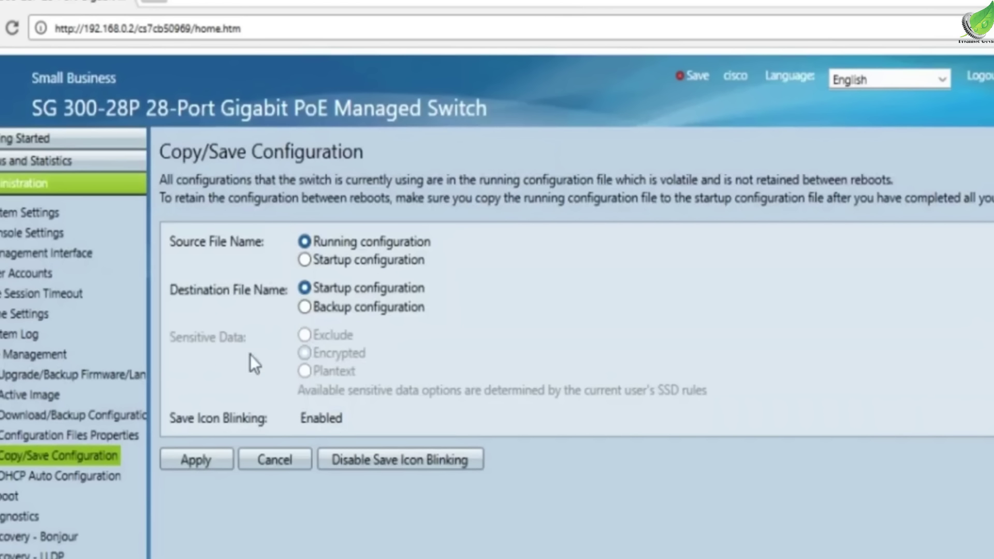
{"action": "left_click", "coordinate": [196, 459]}
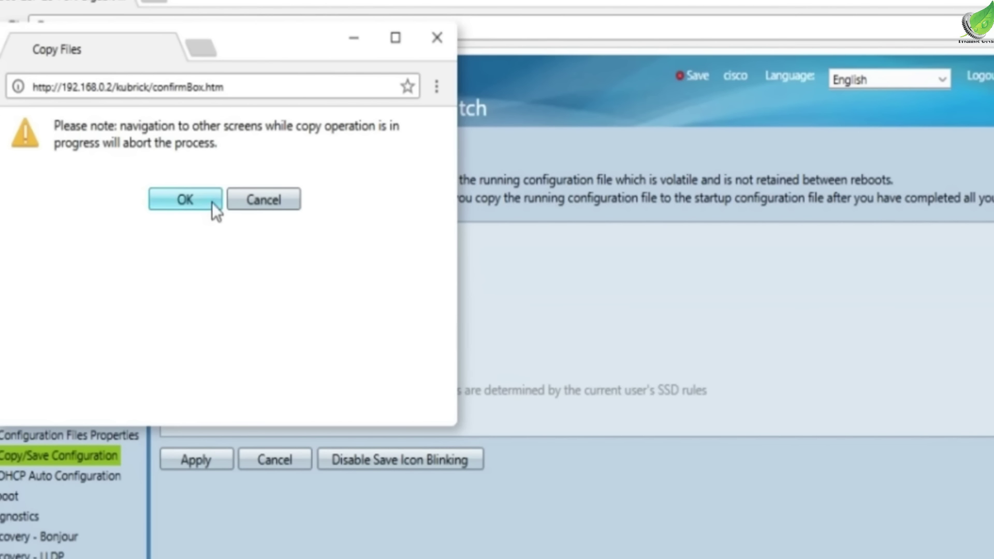
{"action": "left_click", "coordinate": [184, 200]}
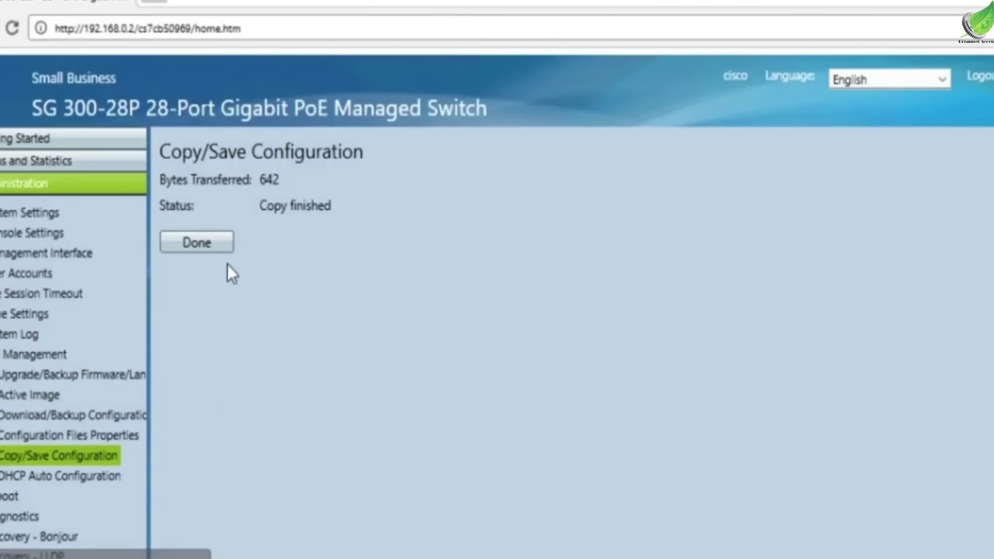
{"action": "left_click", "coordinate": [203, 242]}
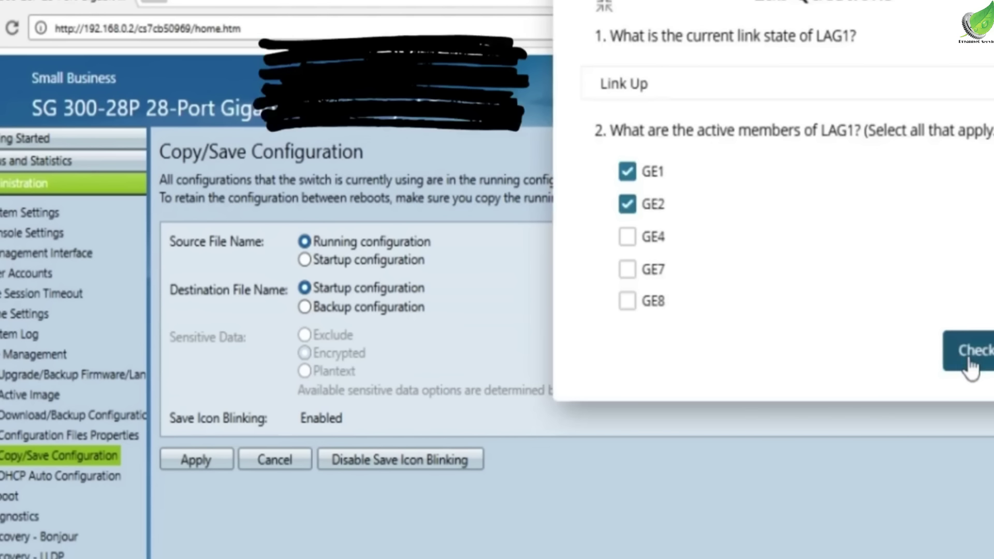
{"action": "left_click", "coordinate": [972, 360]}
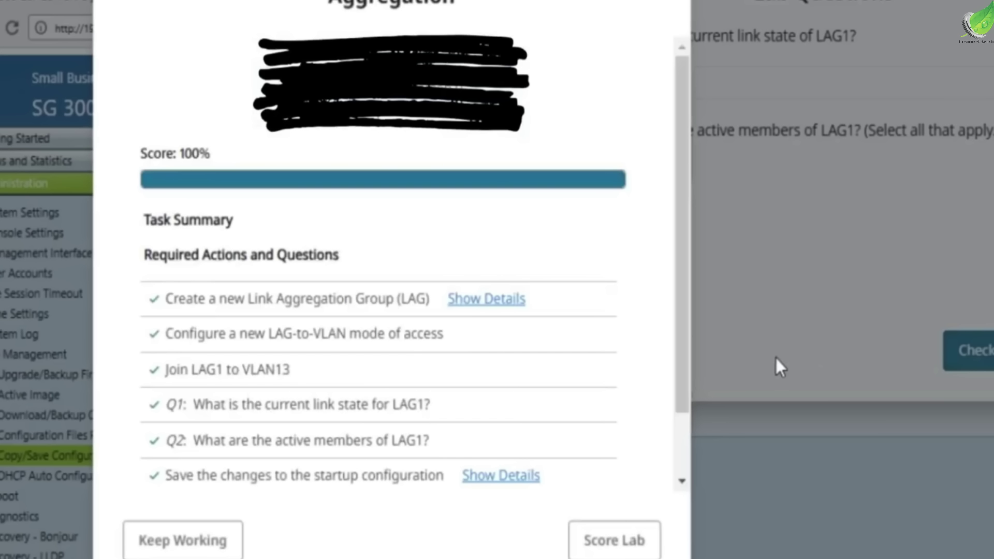